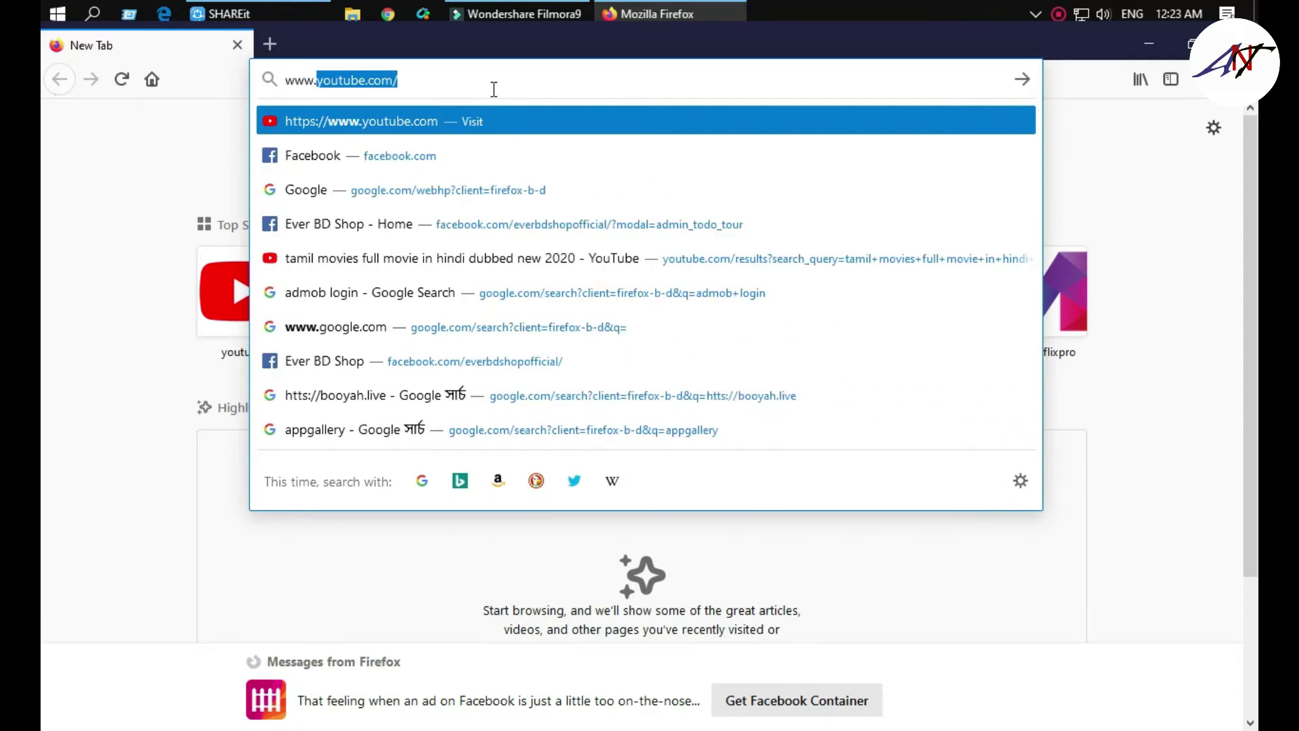
text(dahuasecurity.com)
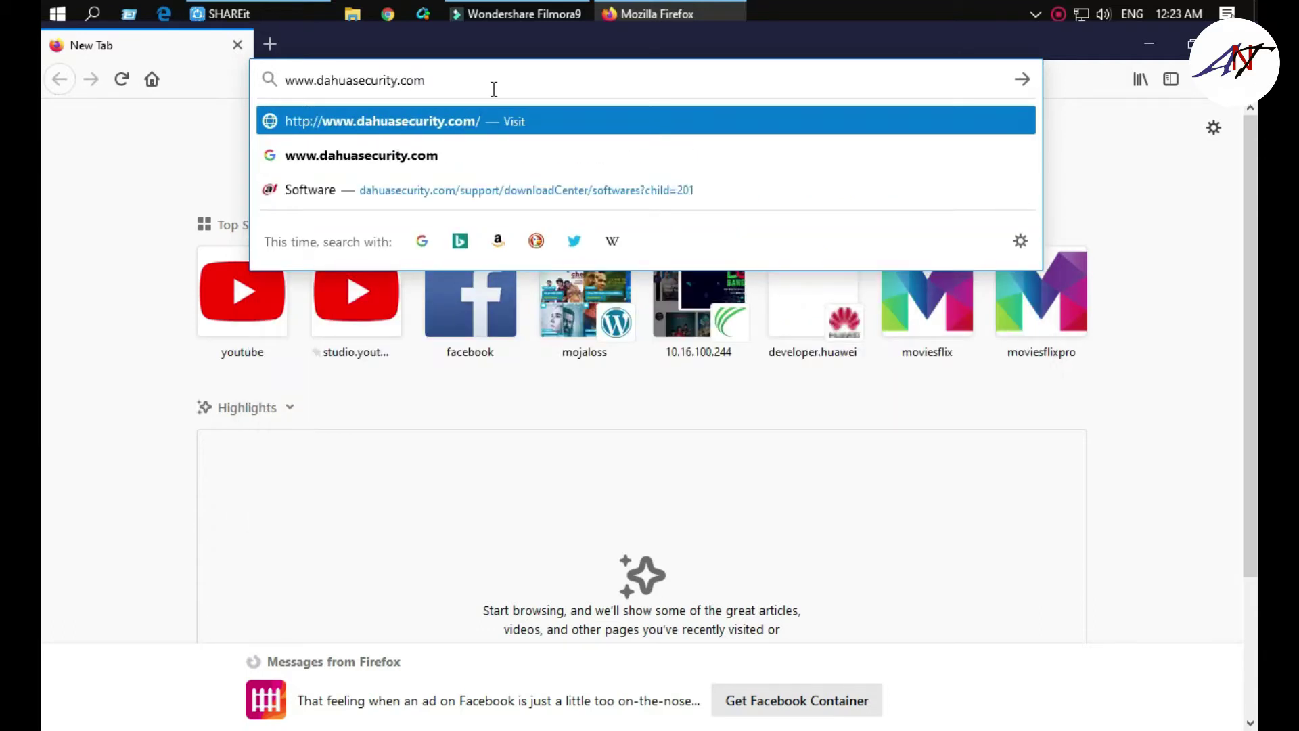
key(Return)
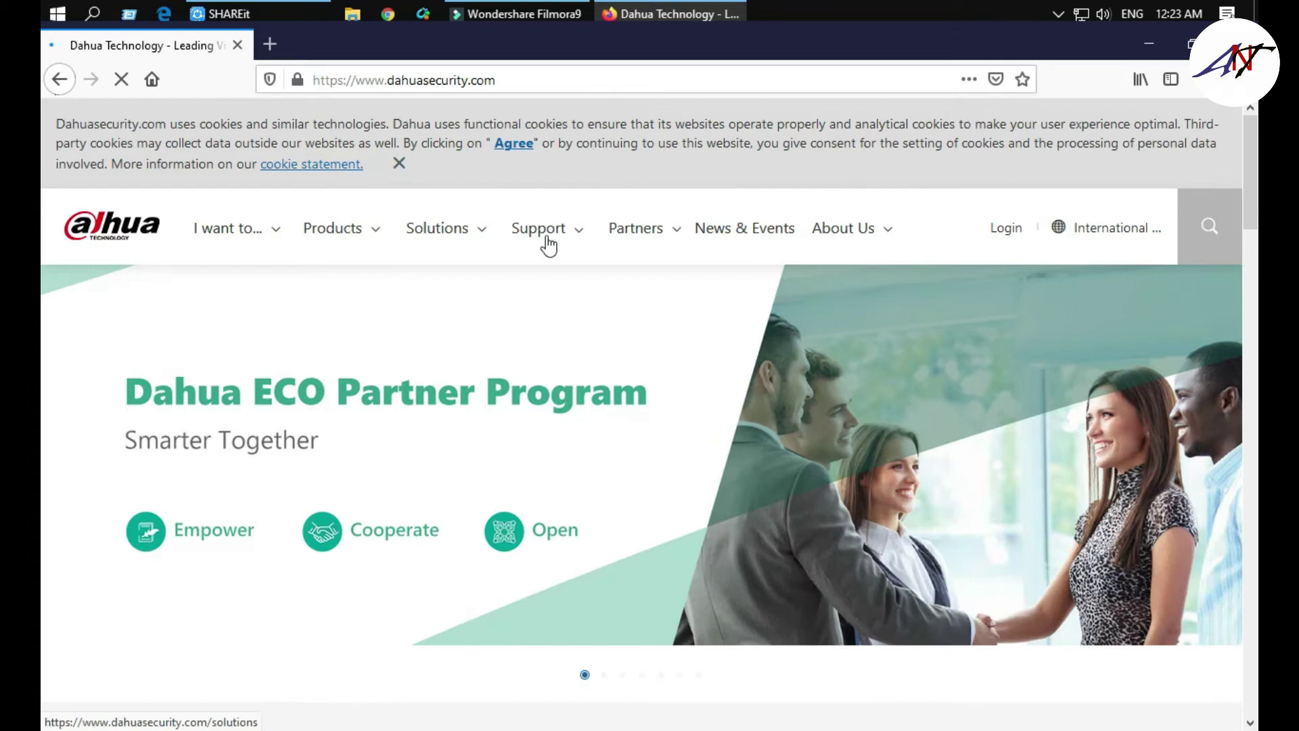
mouse_move(546, 233)
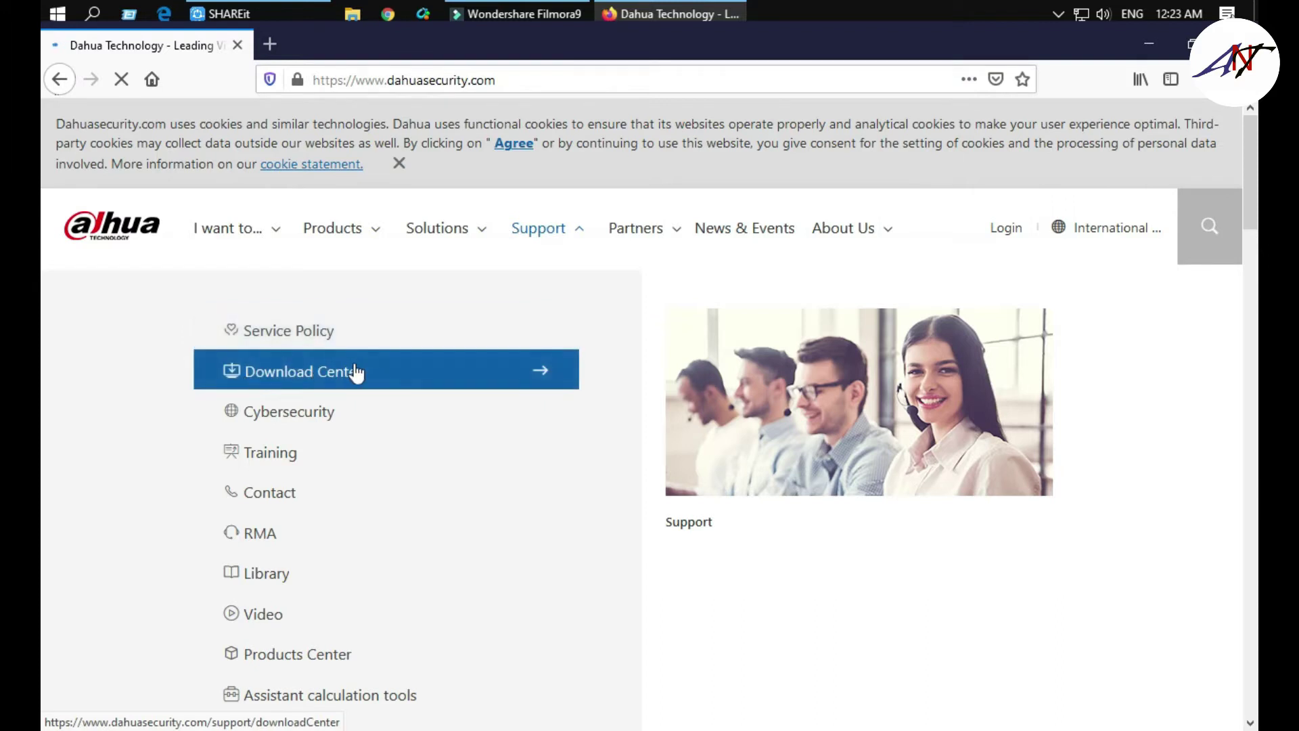
- Go to the Download Center and list the SmartPSS Win64 and Mac64 V2.003 installers
click(292, 377)
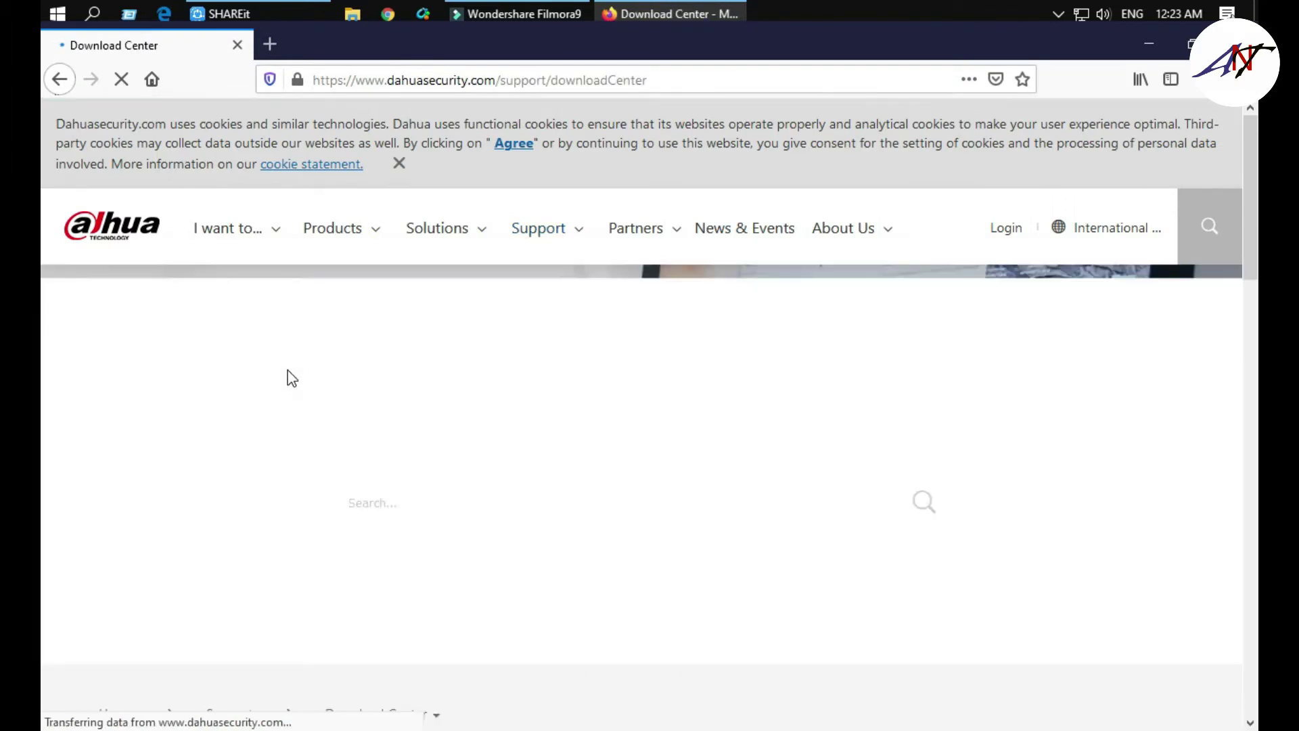
scroll(408, 299, down, 1)
scroll(408, 299, down, 3)
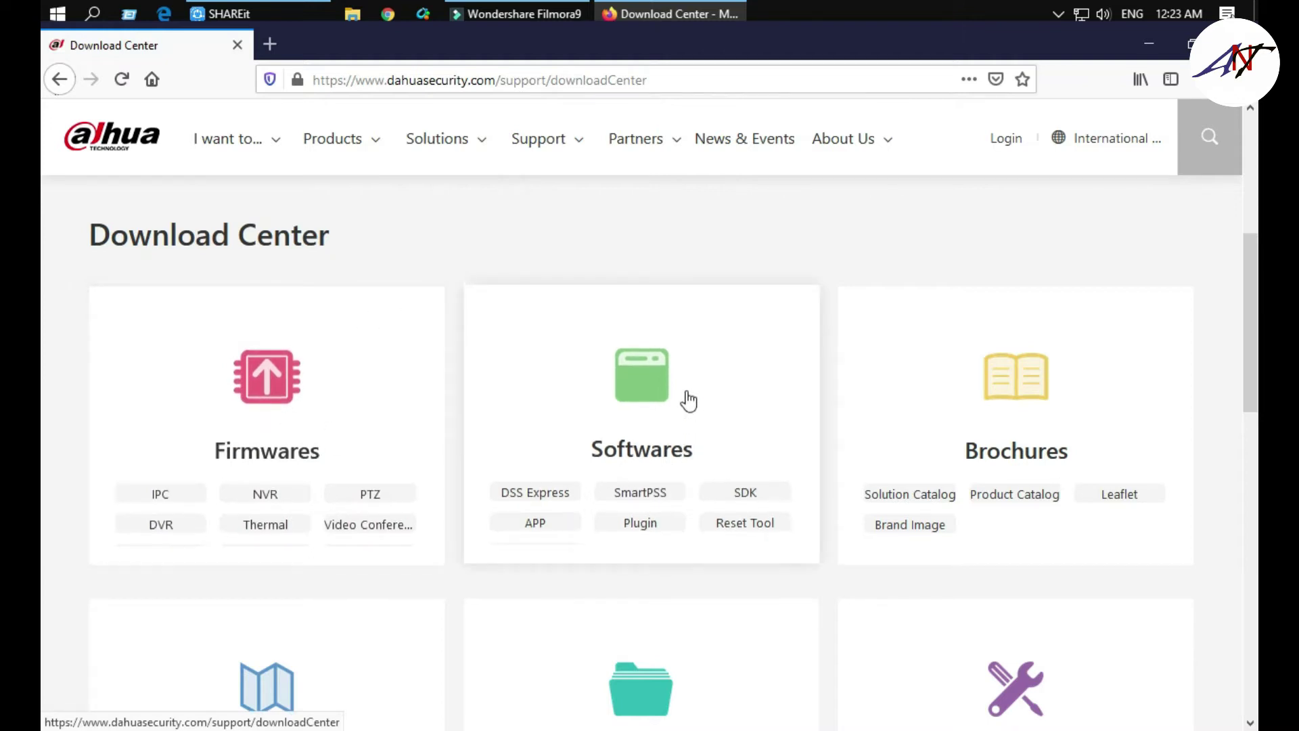
scroll(651, 416, down, 3)
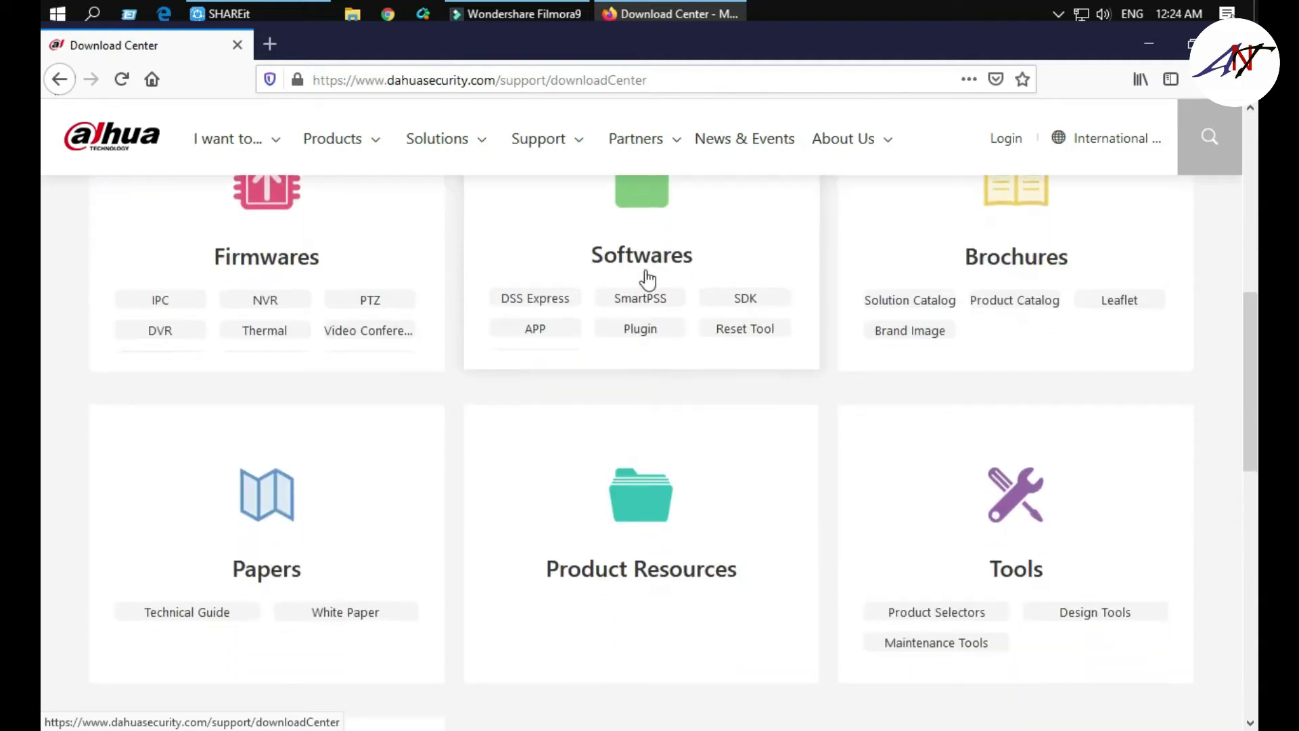
click(638, 300)
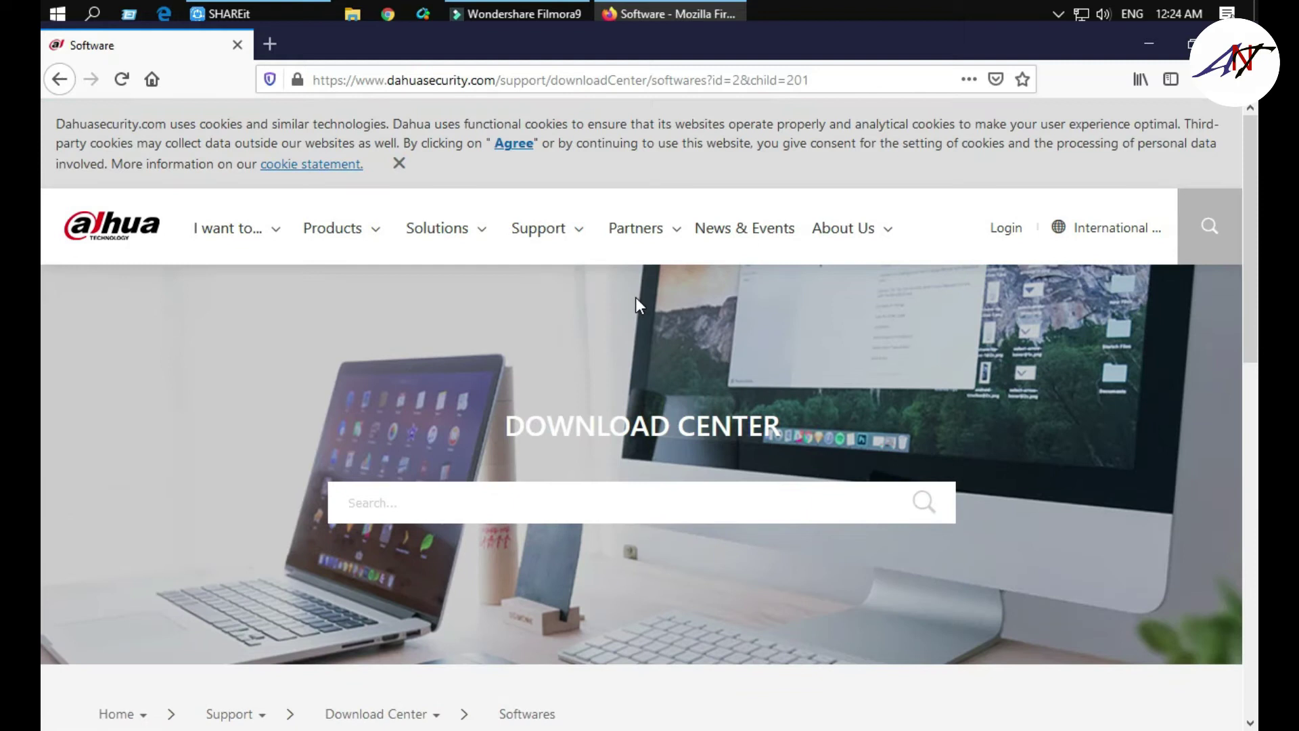
scroll(717, 301, down, 5)
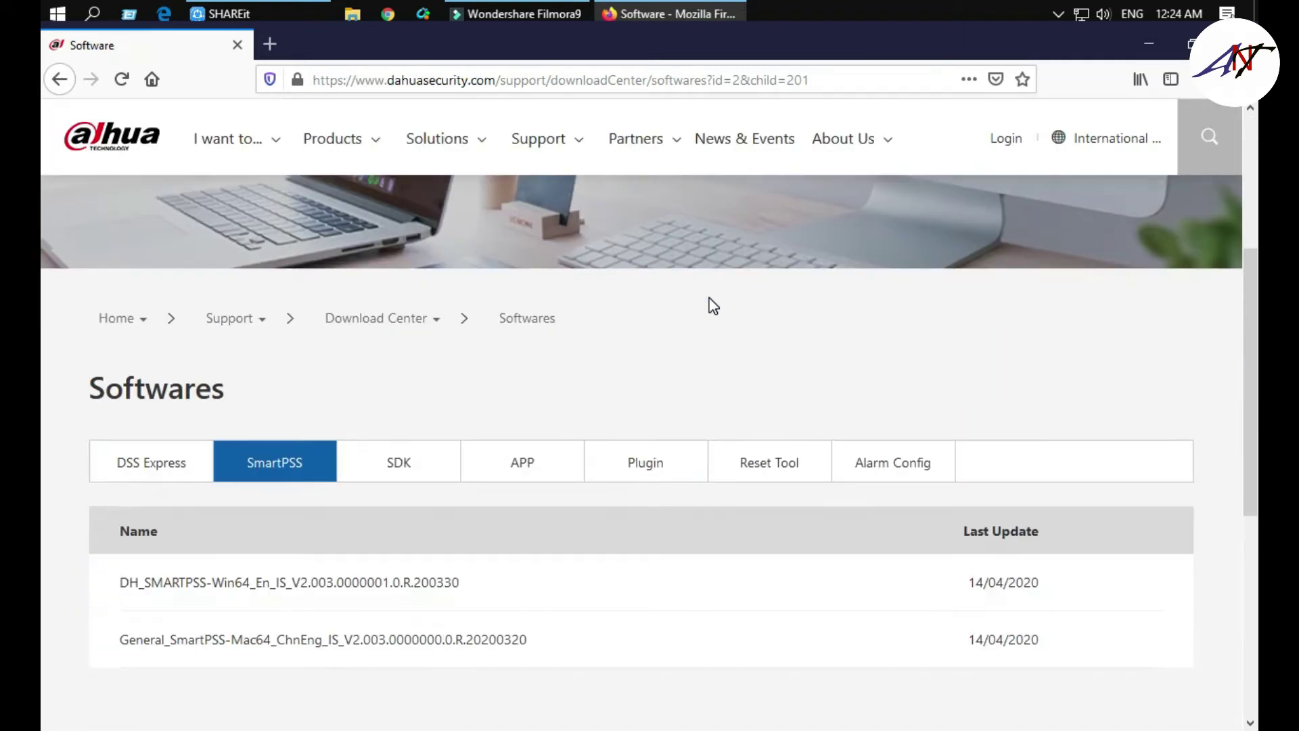
scroll(711, 305, down, 4)
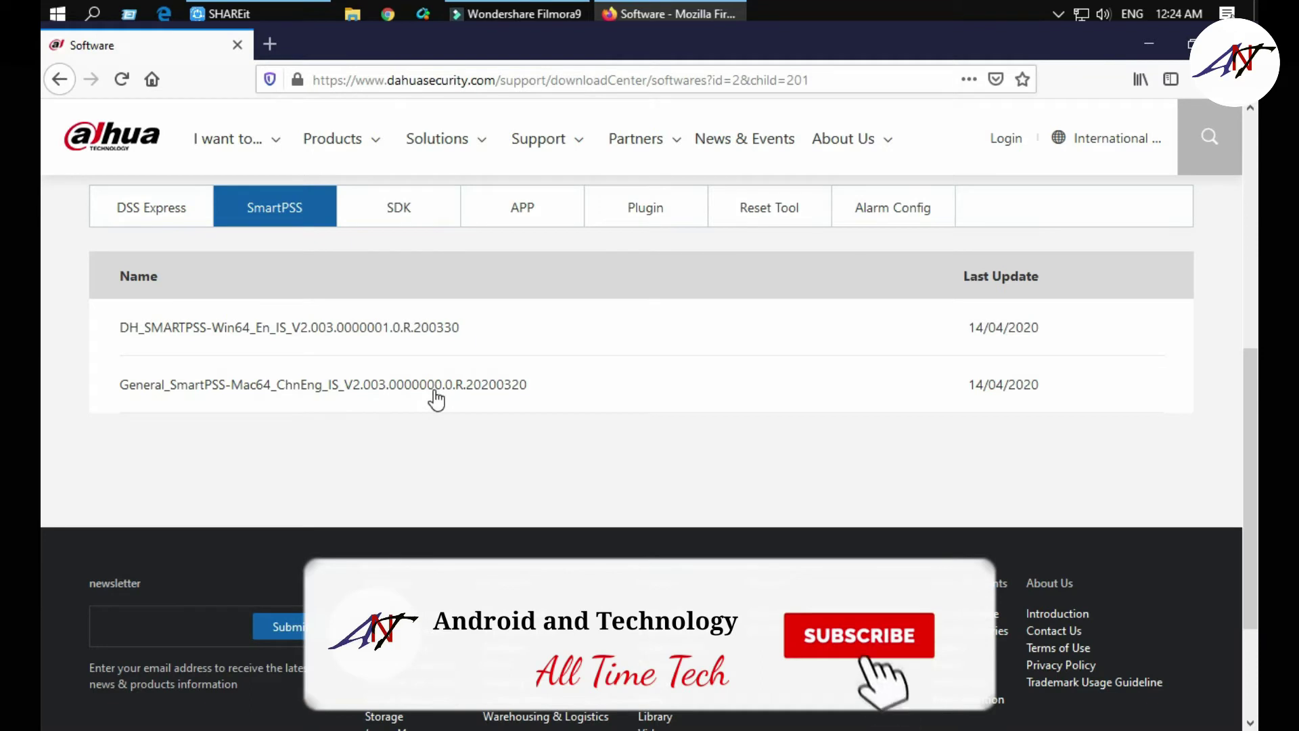
- Expand the DH_SMARTPSS-Win64 entry and look through its V2.03.1 release notes
click(298, 330)
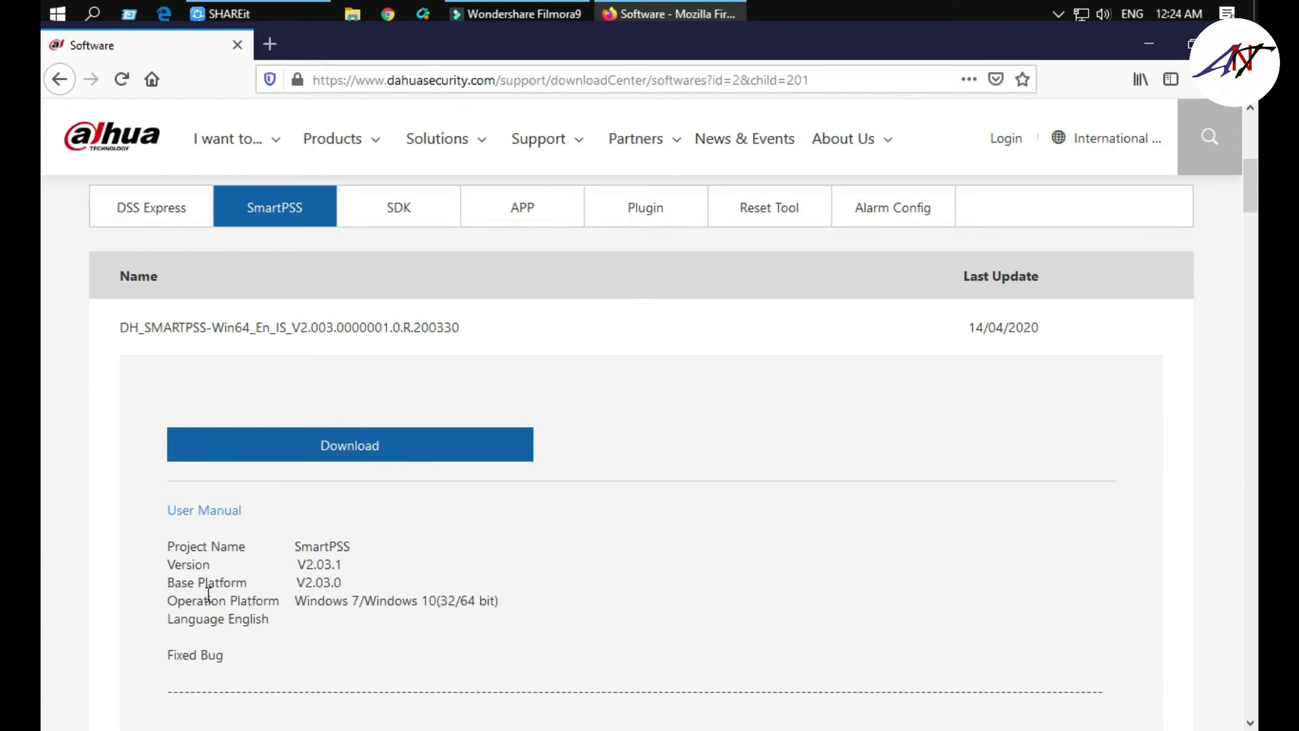
scroll(418, 536, down, 15)
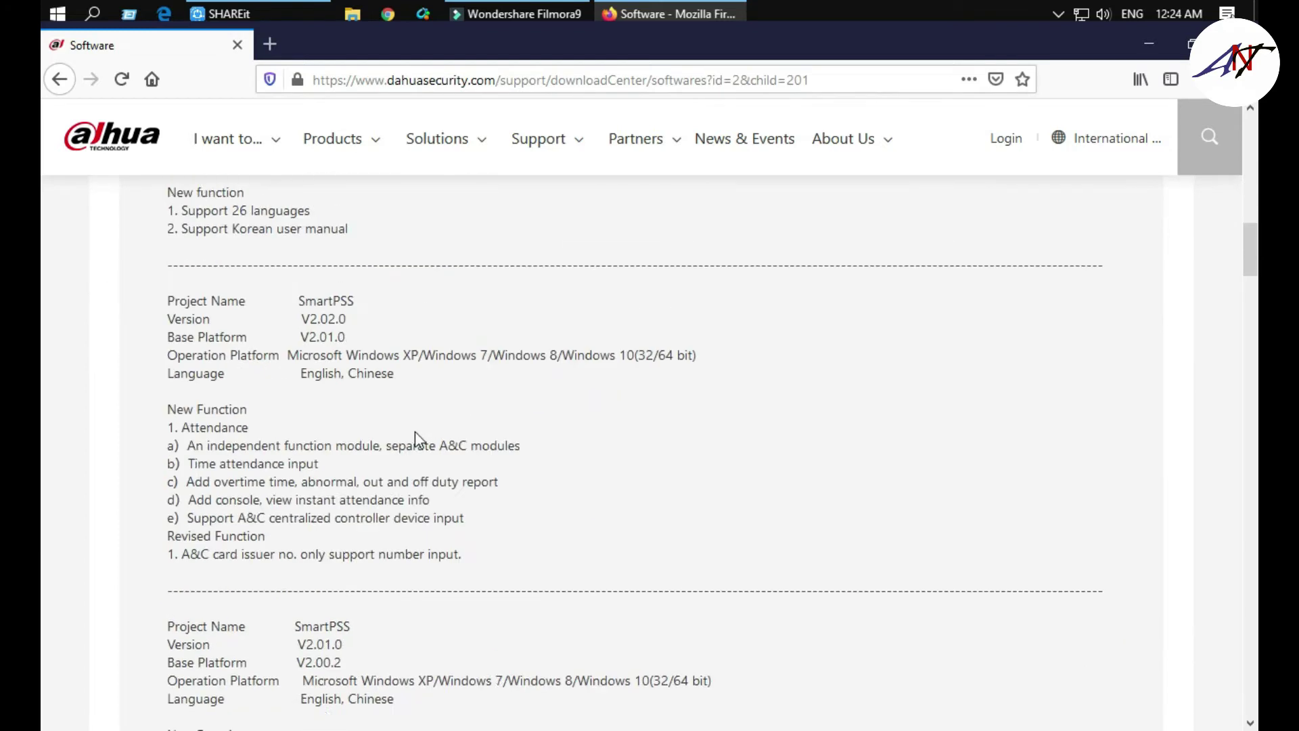
scroll(416, 432, down, 20)
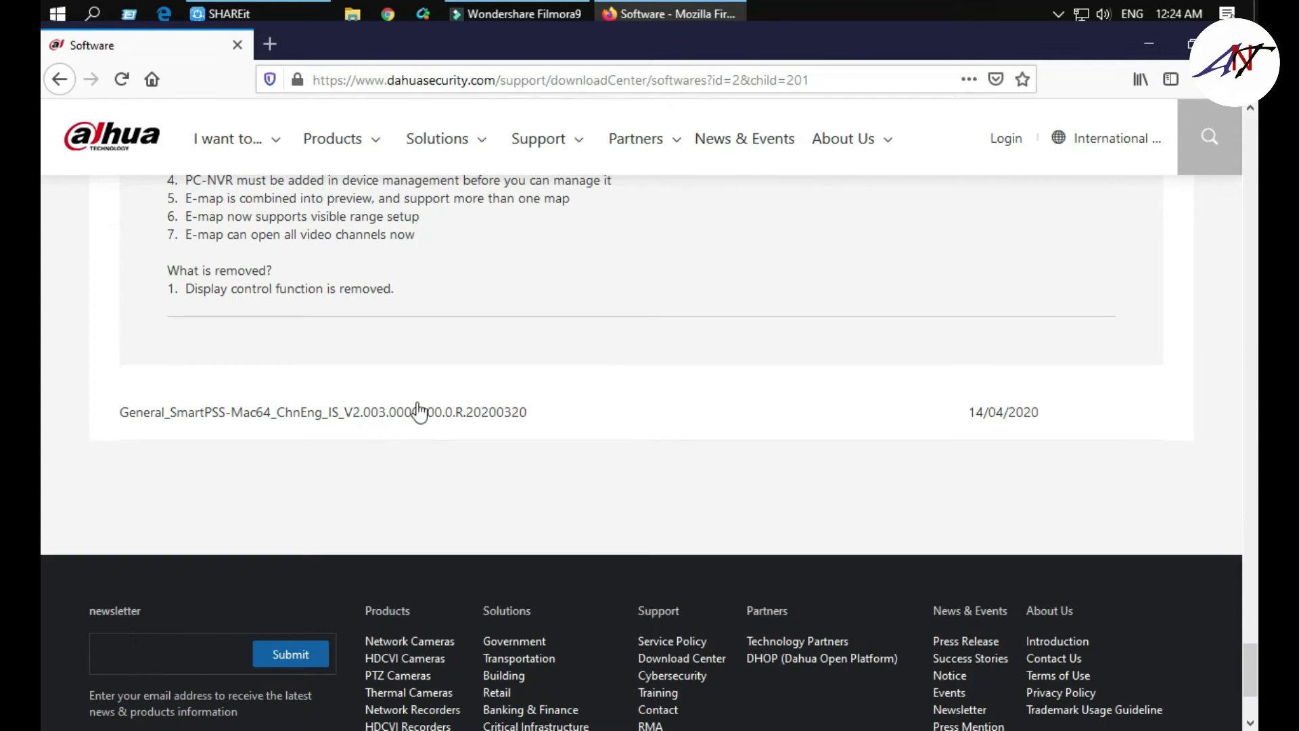
scroll(293, 353, up, 10)
scroll(294, 352, up, 20)
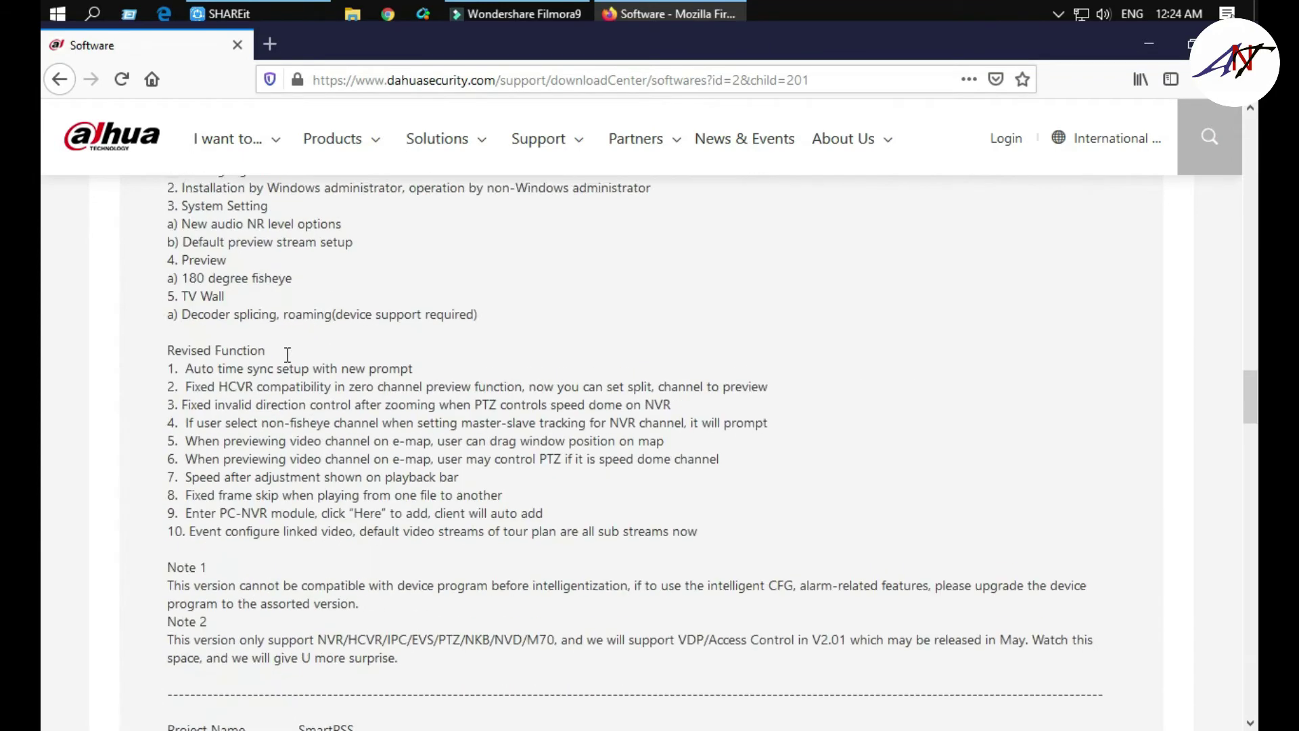
scroll(287, 361, up, 10)
scroll(291, 368, down, 7)
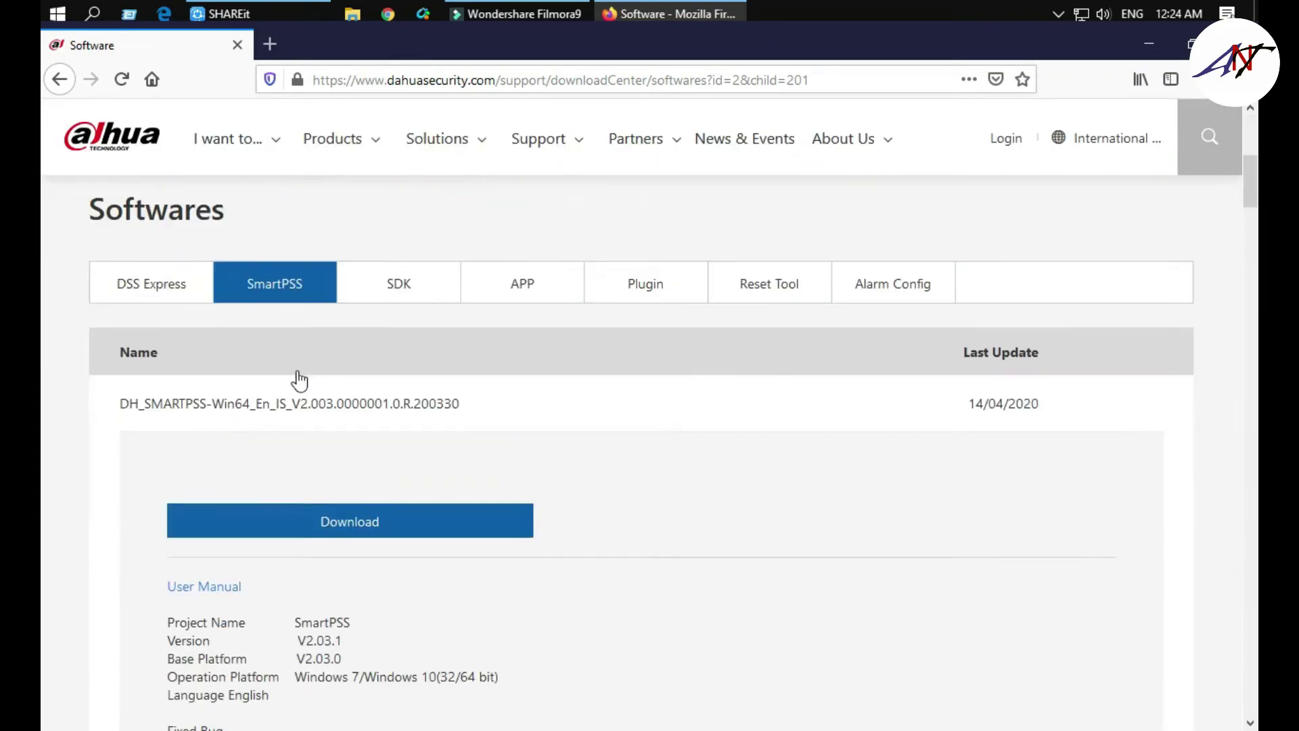
- Start the Win64 SmartPSS download and agree to the software licence agreement
click(298, 470)
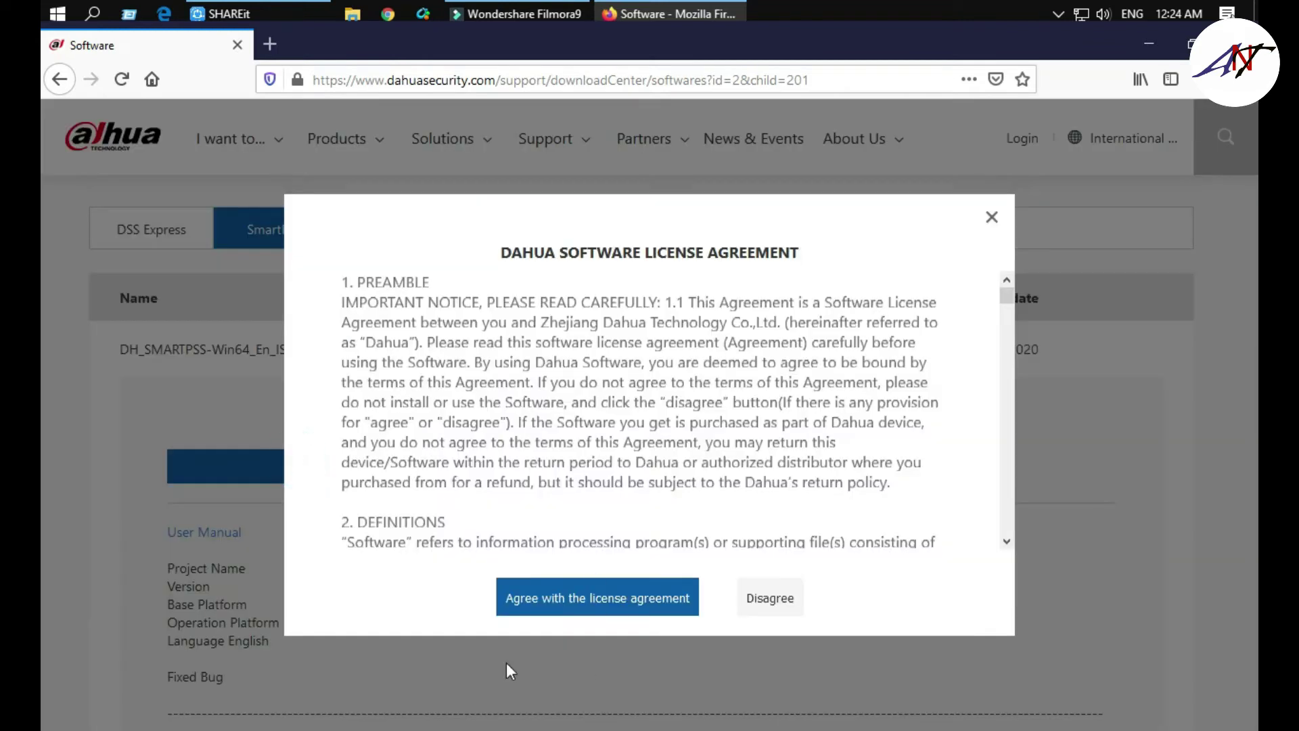
scroll(725, 452, down, 5)
scroll(725, 452, down, 5)
scroll(582, 445, down, 10)
scroll(582, 446, down, 3)
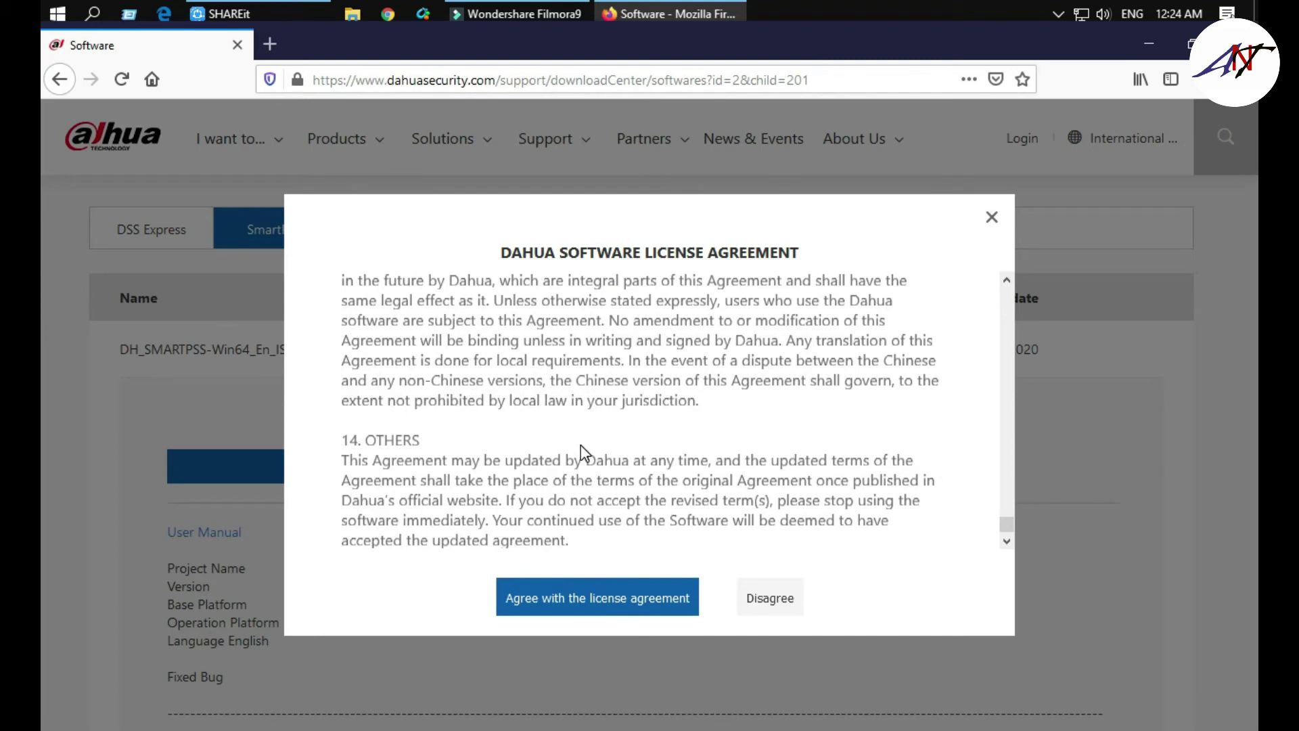
click(578, 619)
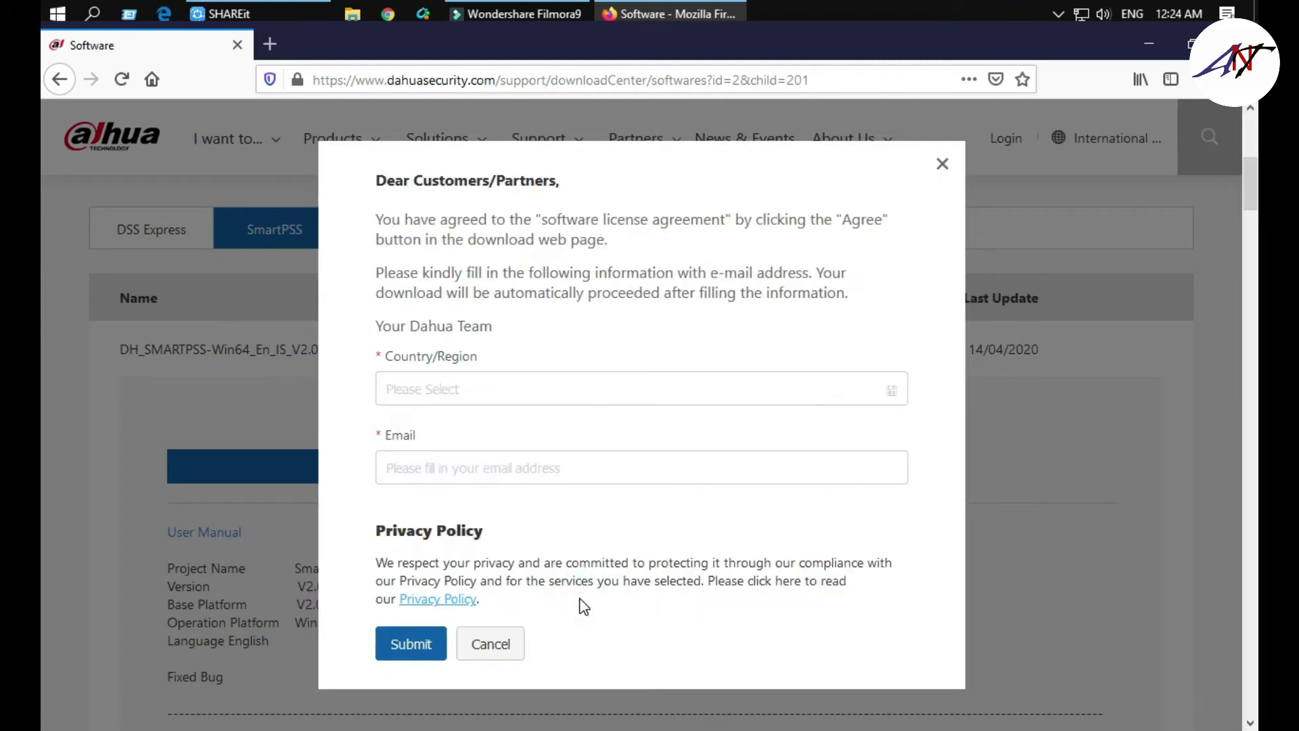
- Choose Bangladesh as the country, enter an e-mail address, and submit the download form
click(421, 396)
scroll(455, 513, down, 10)
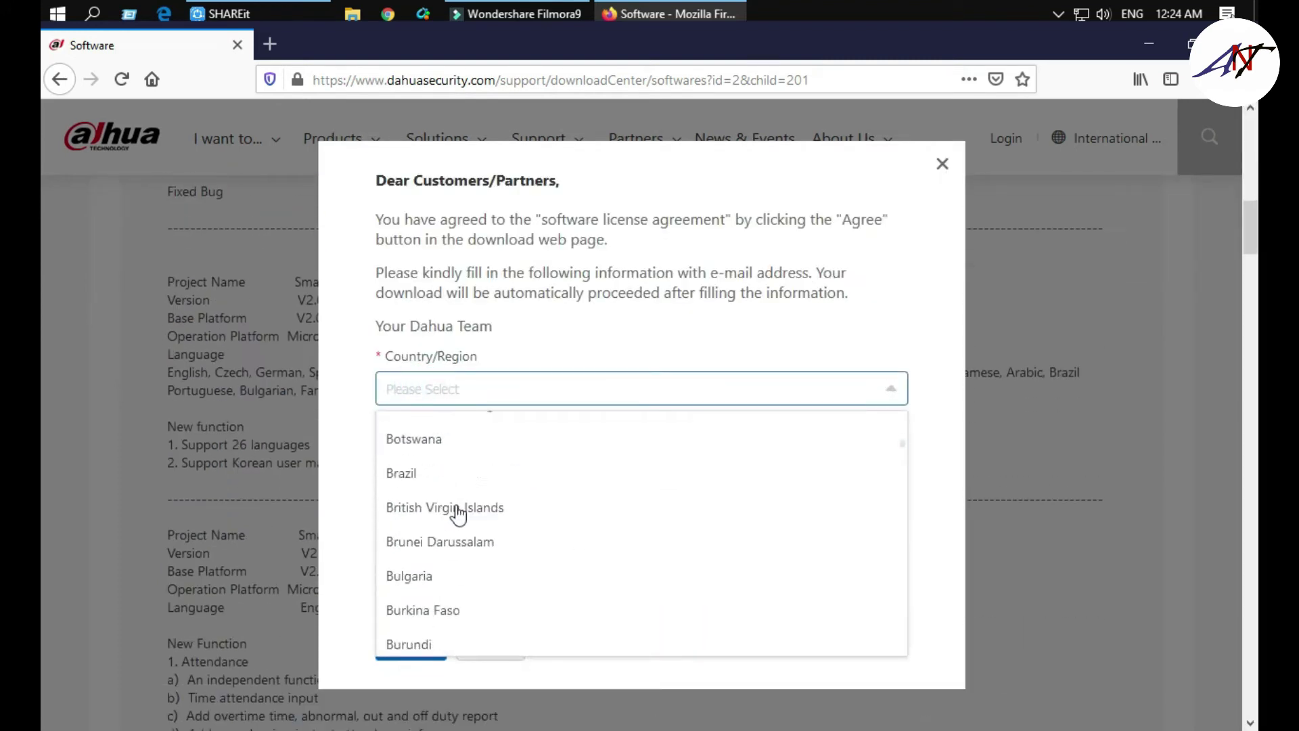
scroll(472, 513, up, 6)
scroll(472, 518, down, 3)
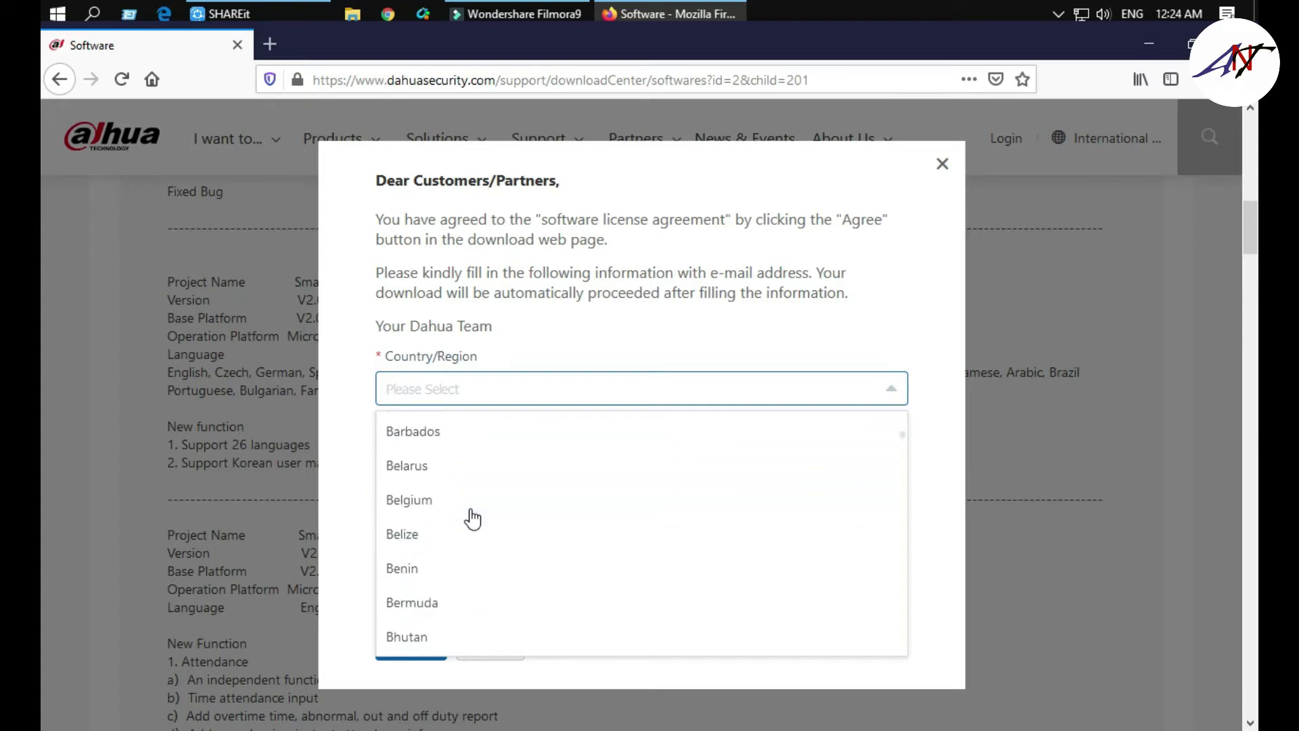
scroll(470, 517, up, 3)
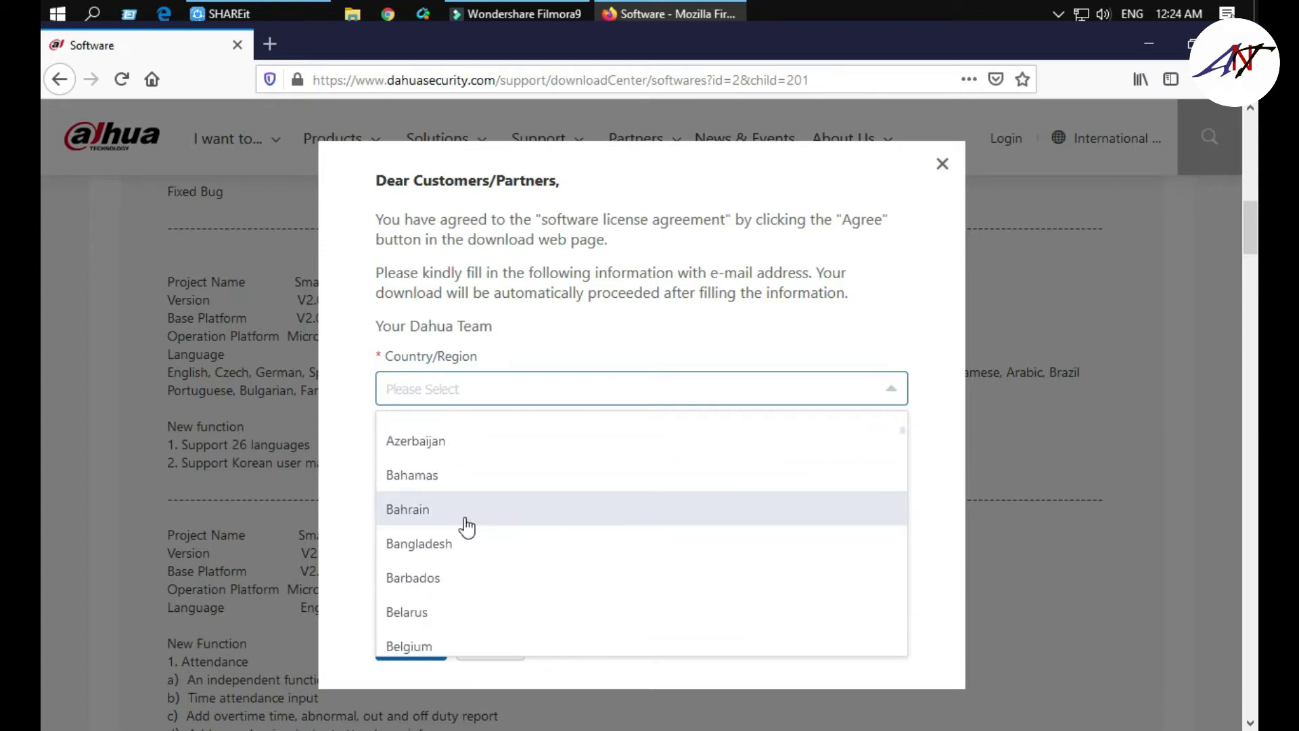
click(452, 552)
click(470, 467)
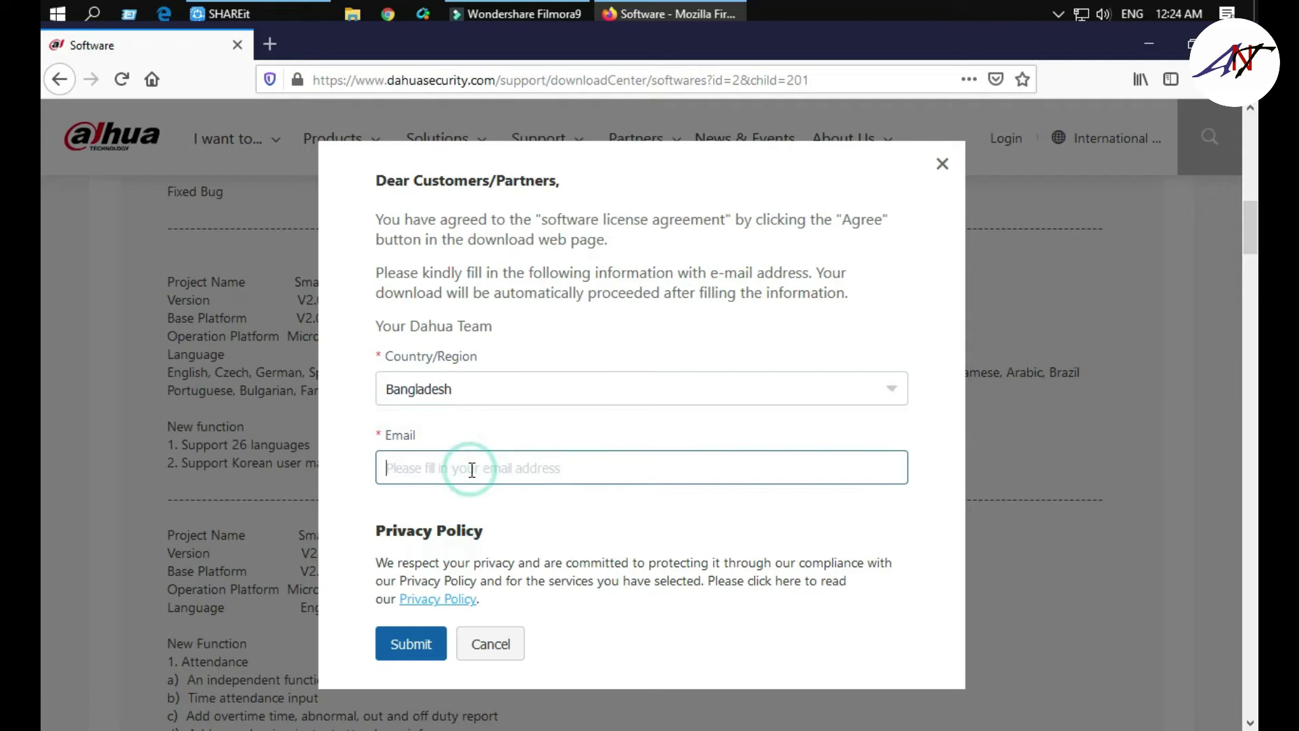
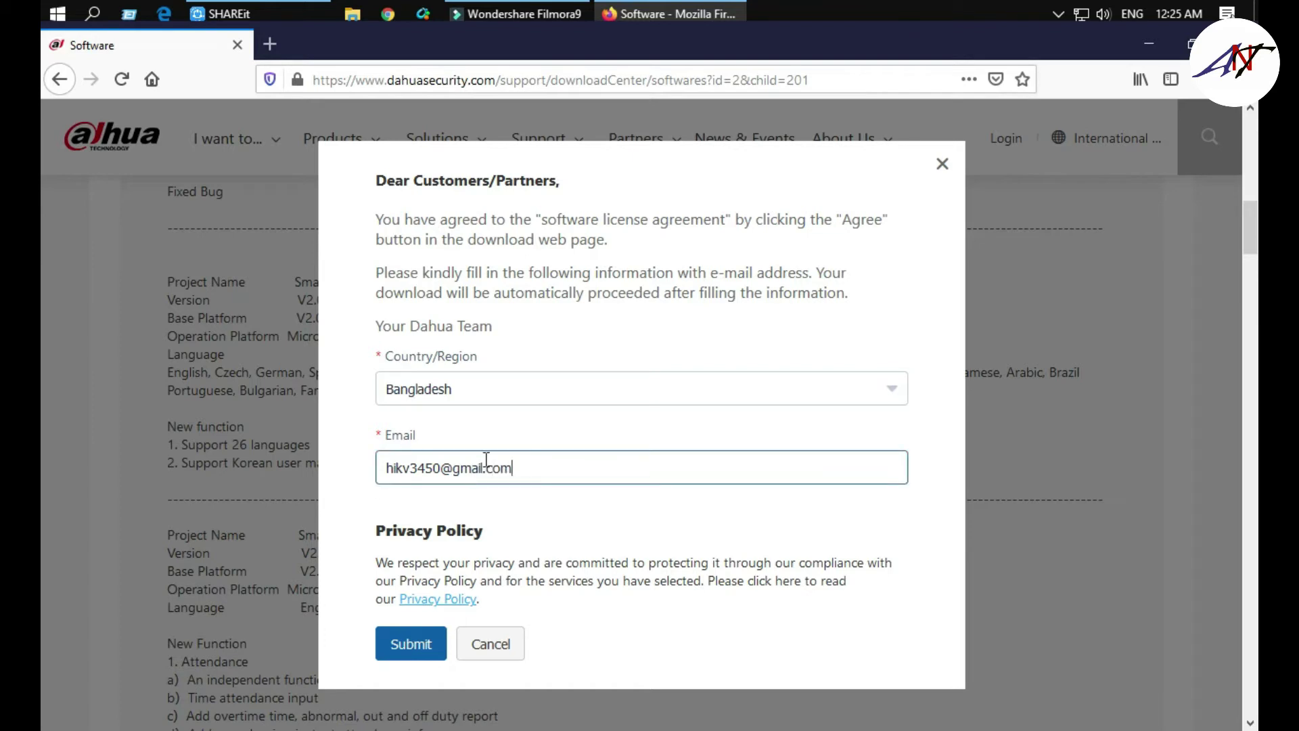
click(424, 642)
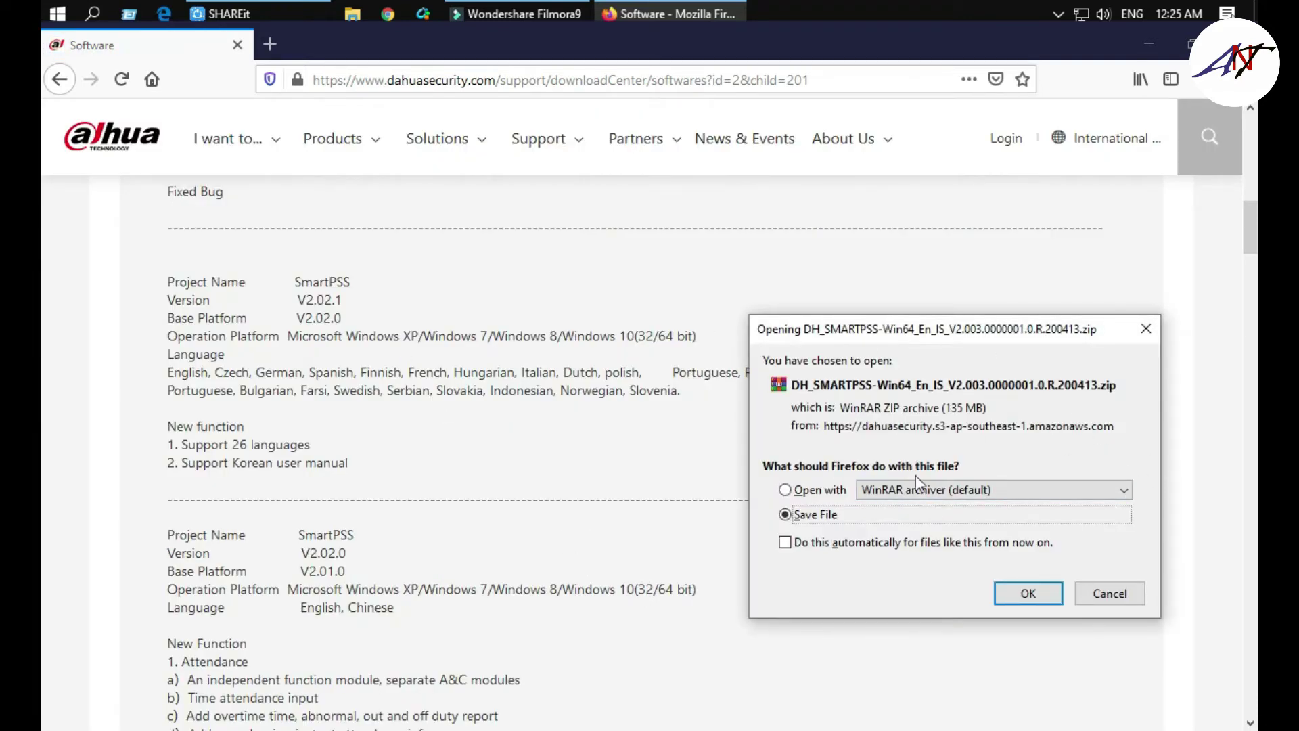
- Save the SmartPSS zip, cancel the download at about 2 MB, and minimize Firefox
click(1020, 593)
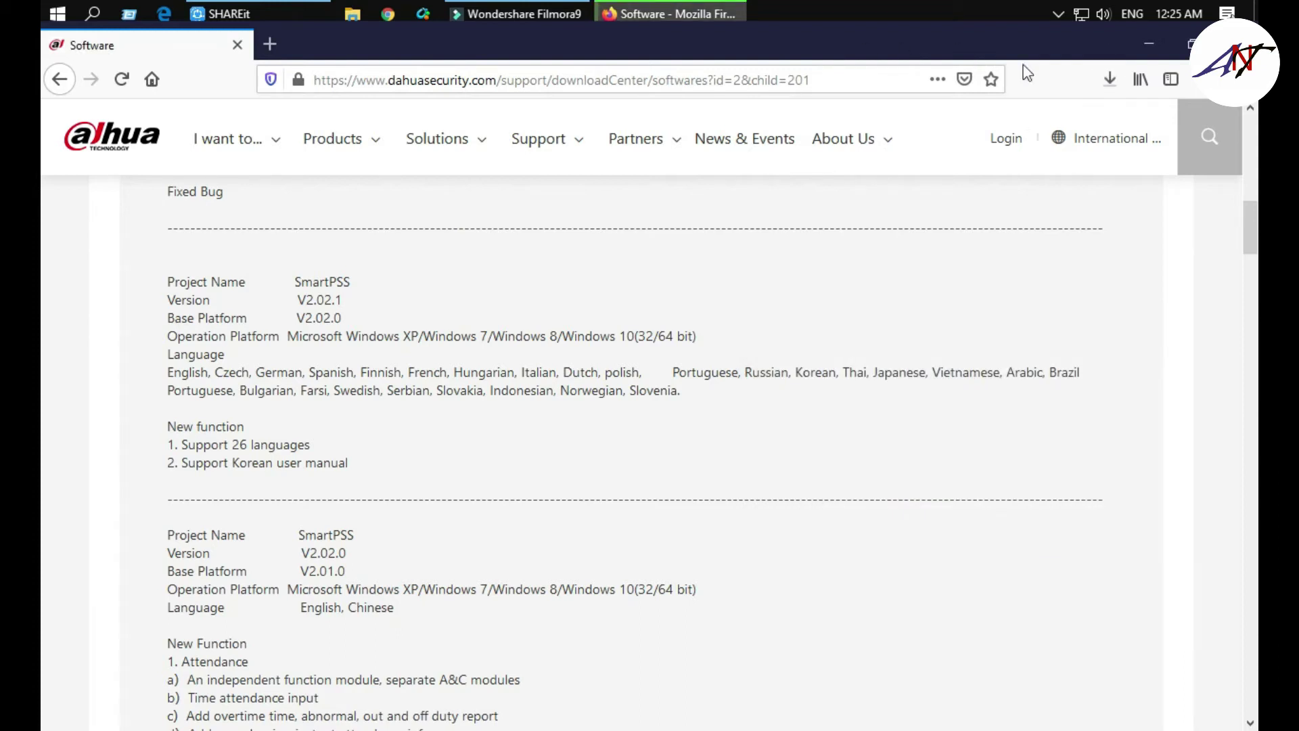
click(1110, 80)
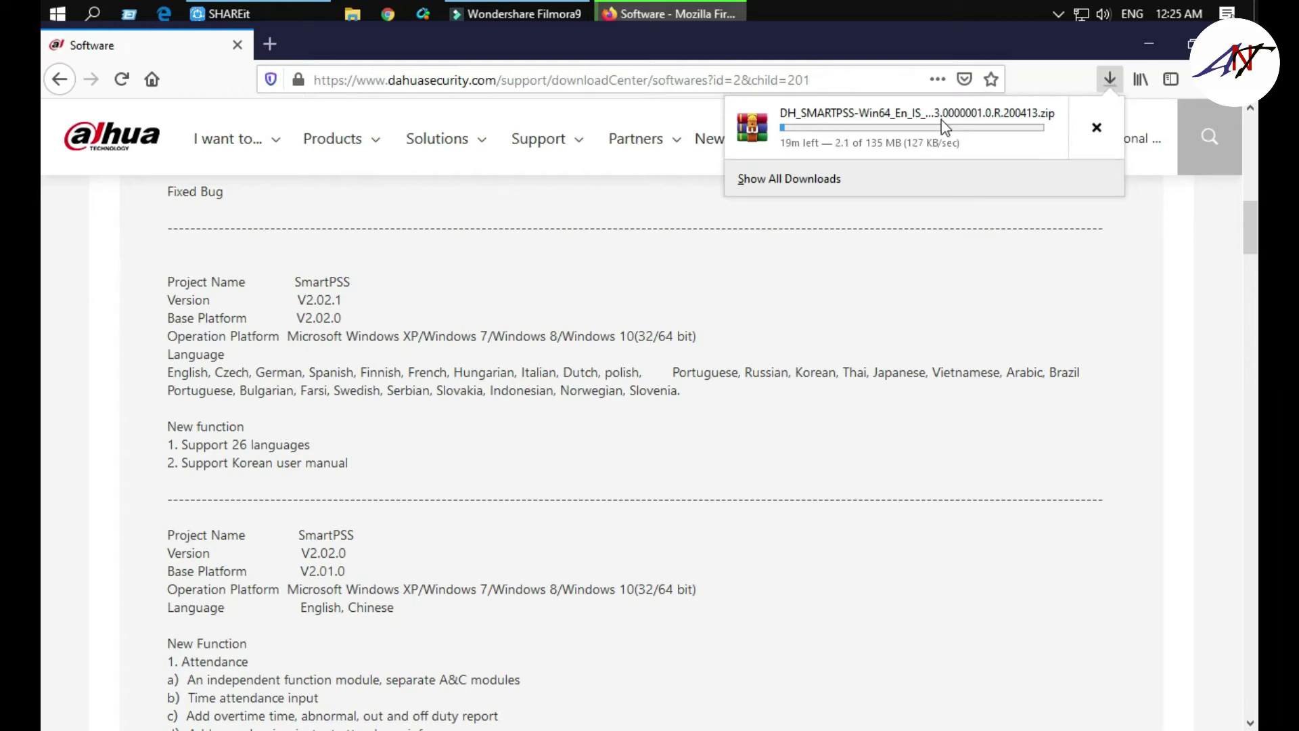
click(1097, 130)
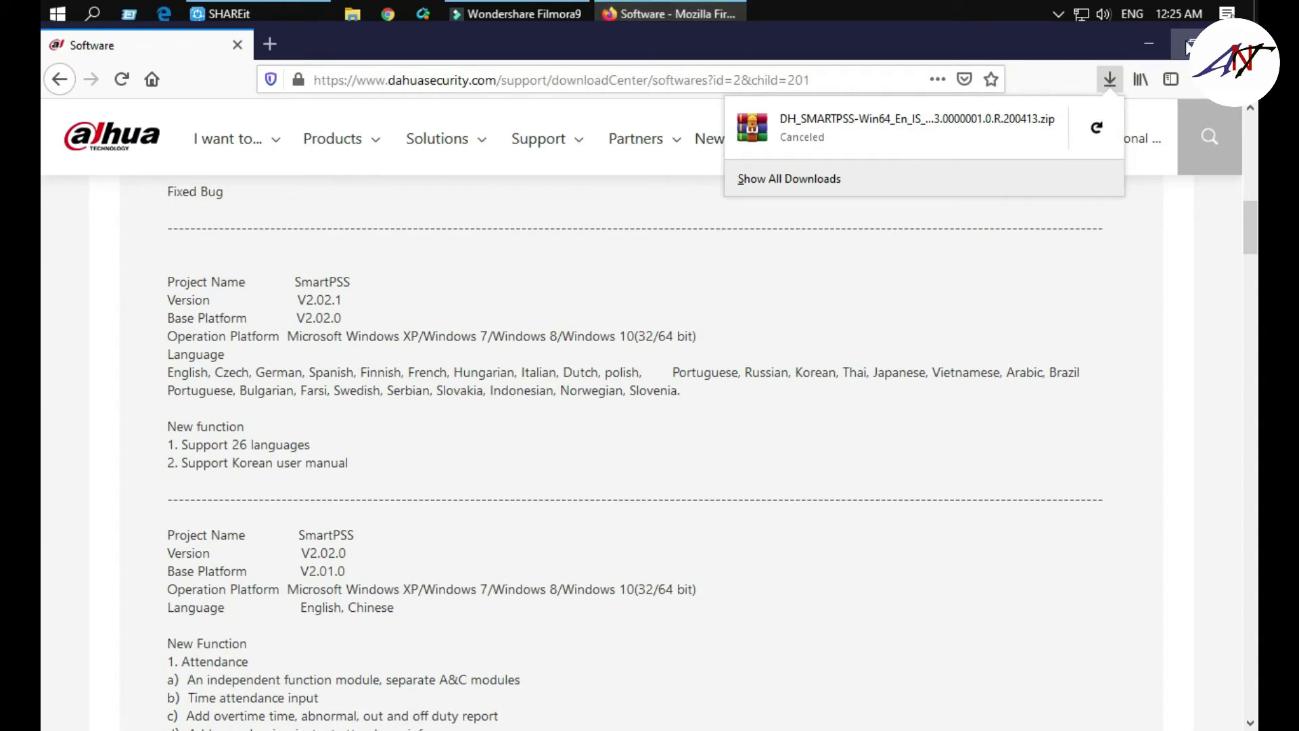
click(1144, 43)
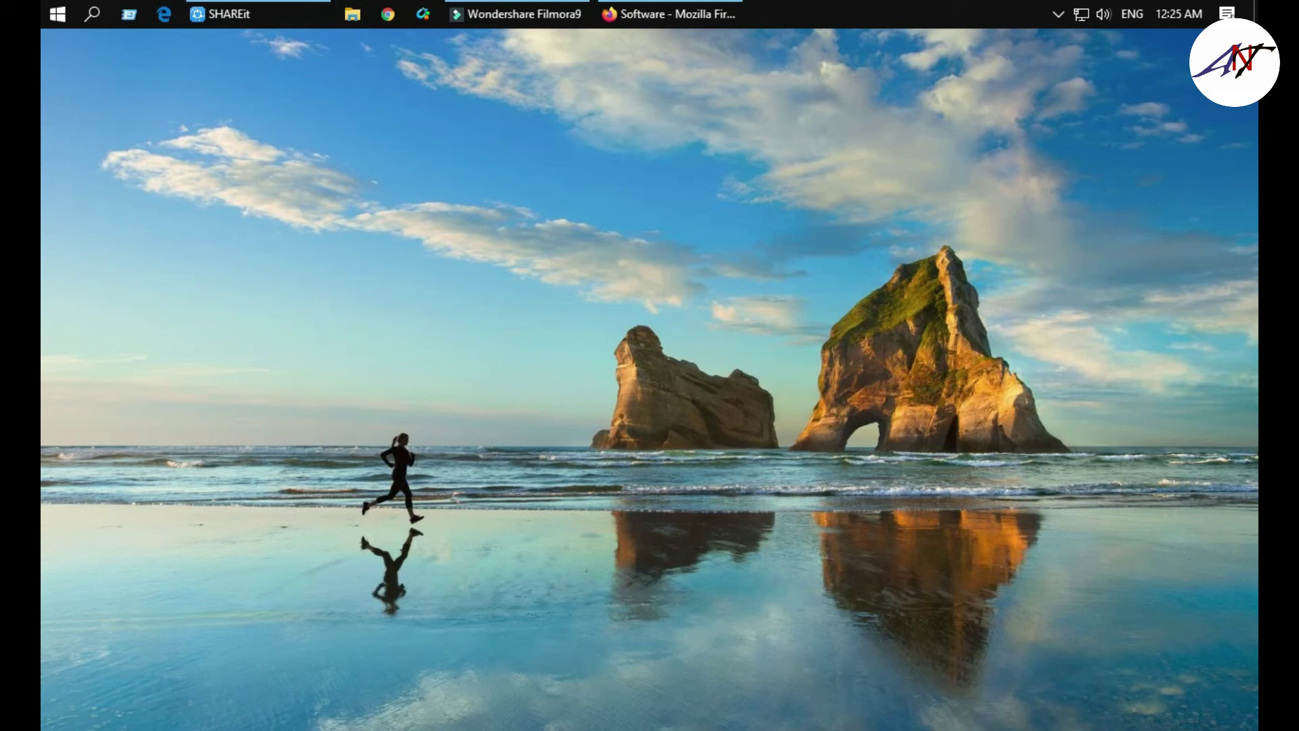
- Search Downloads for 'sm' and select the 102 MB SmartPSS ZIP archive
mouse_move(240, 704)
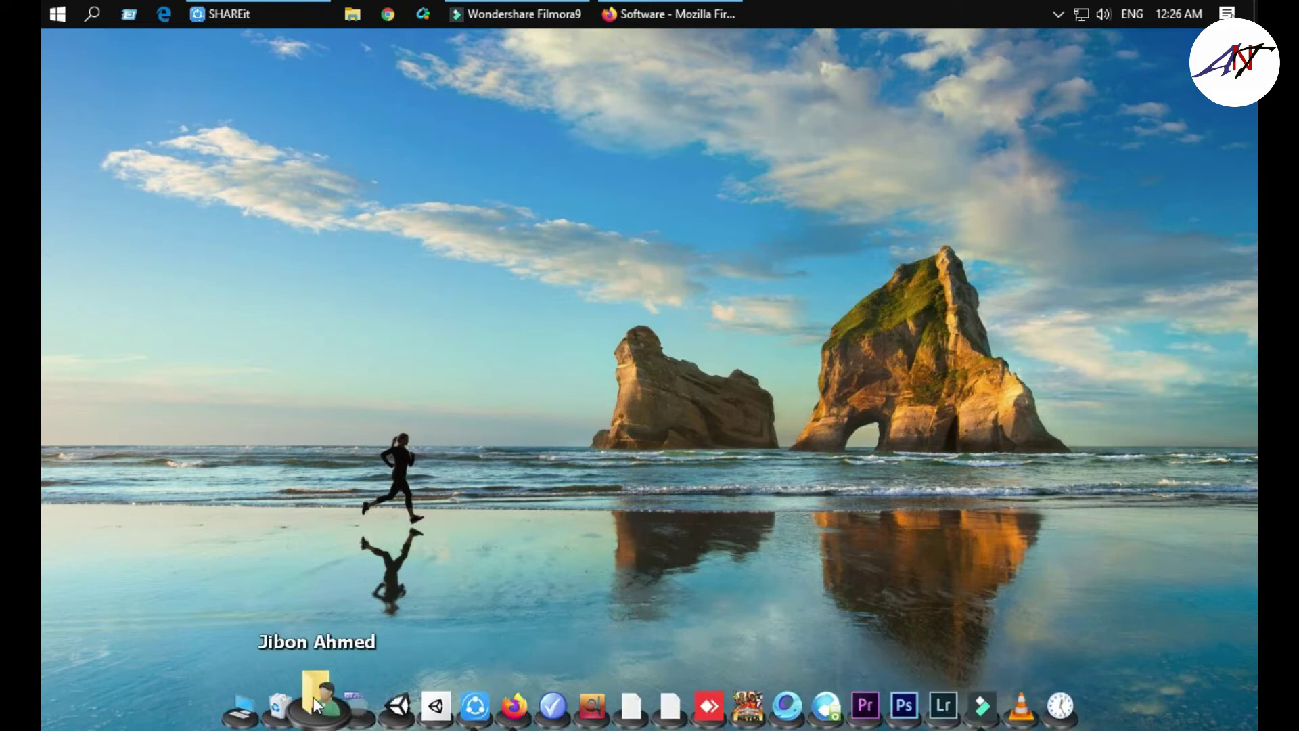
click(313, 696)
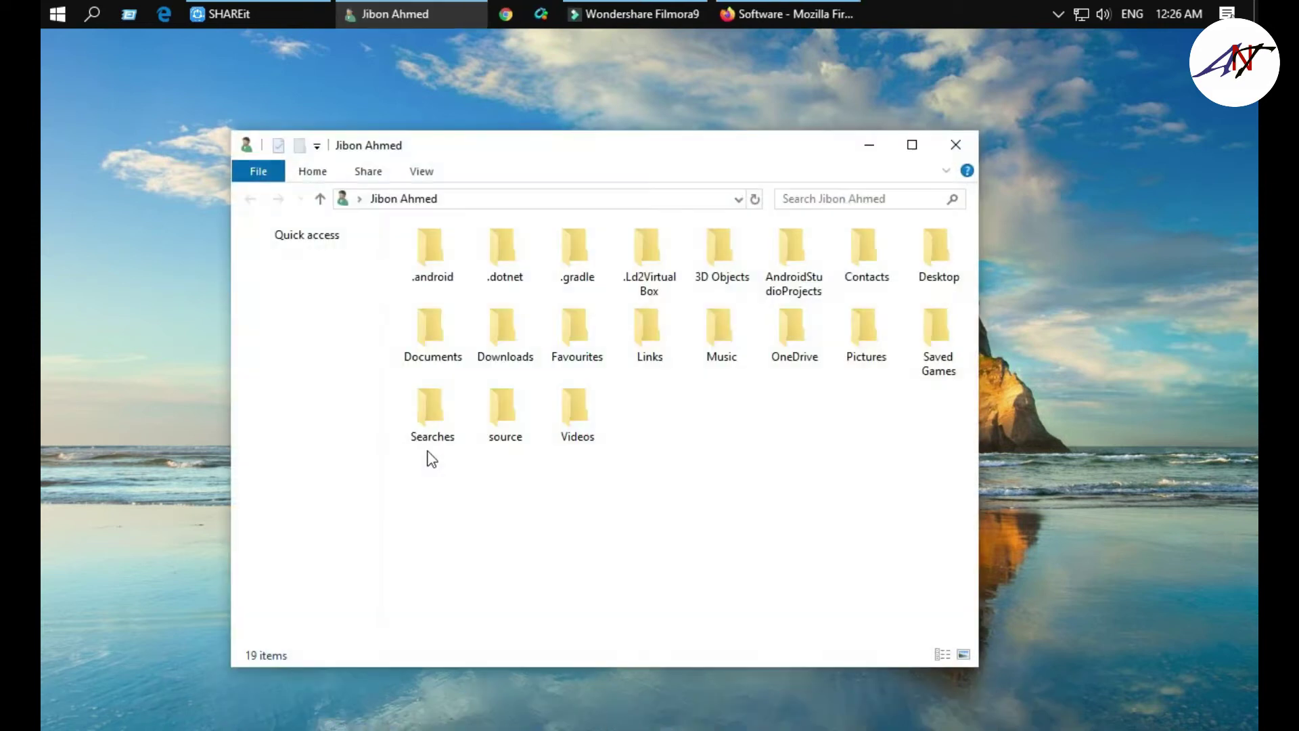
click(499, 341)
double_click(500, 338)
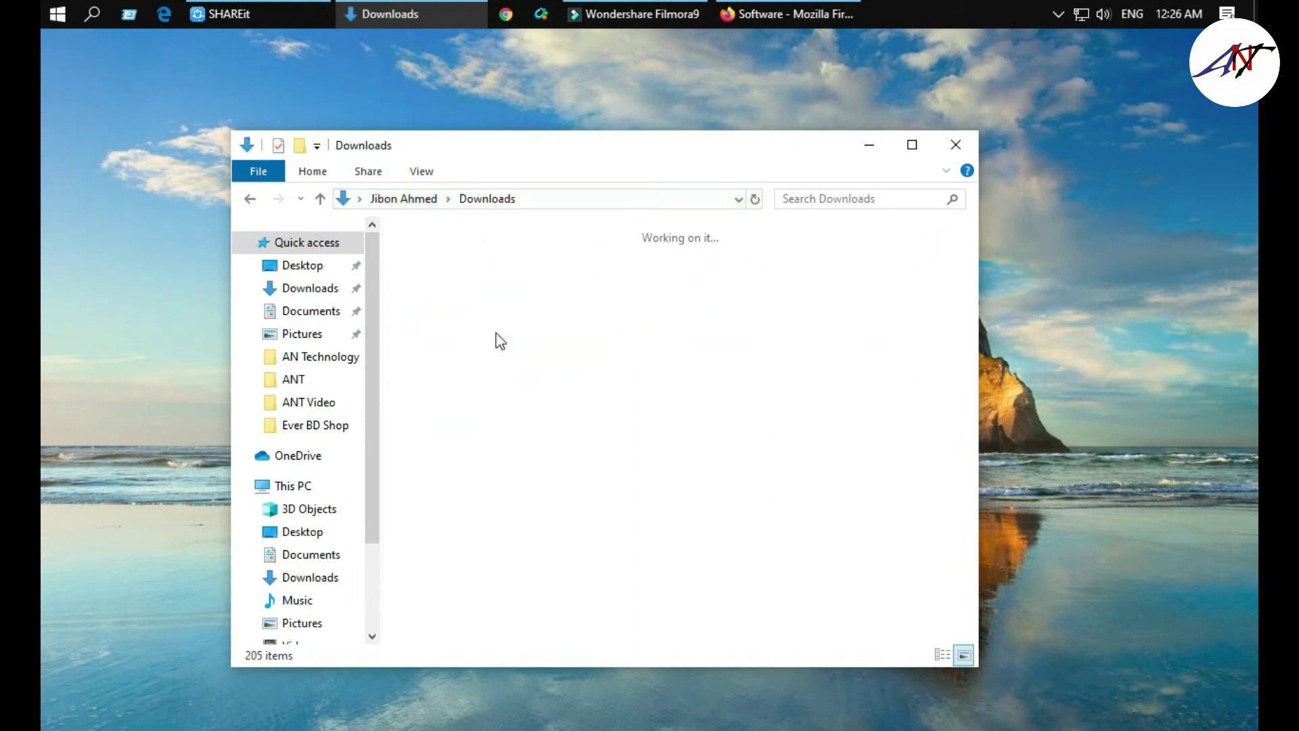
click(866, 199)
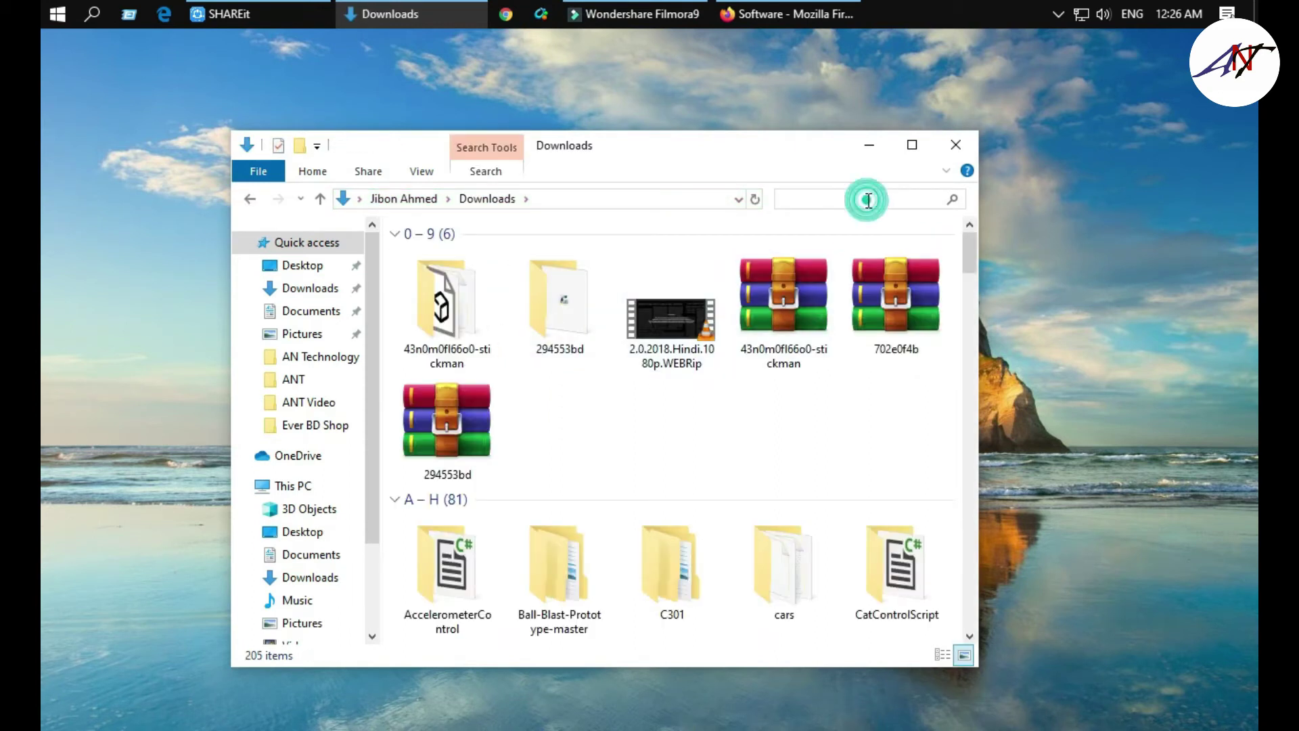
text(sm)
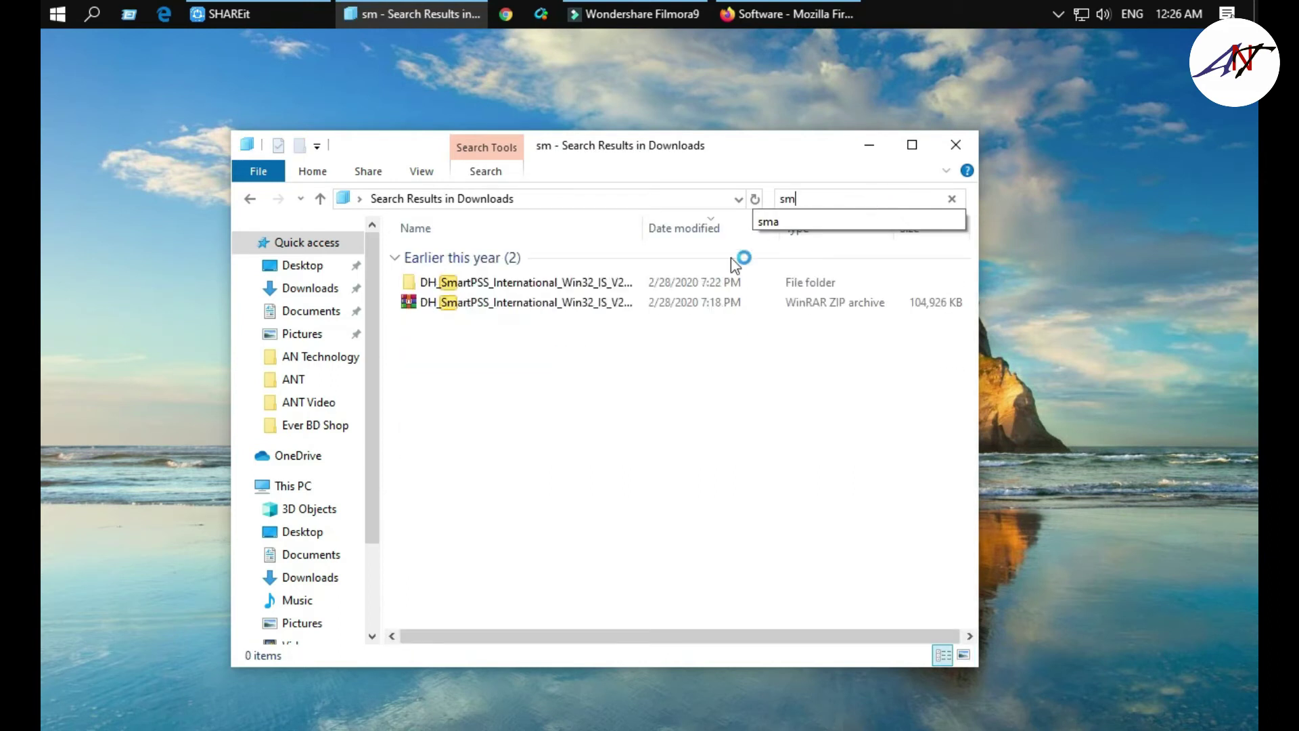
click(484, 306)
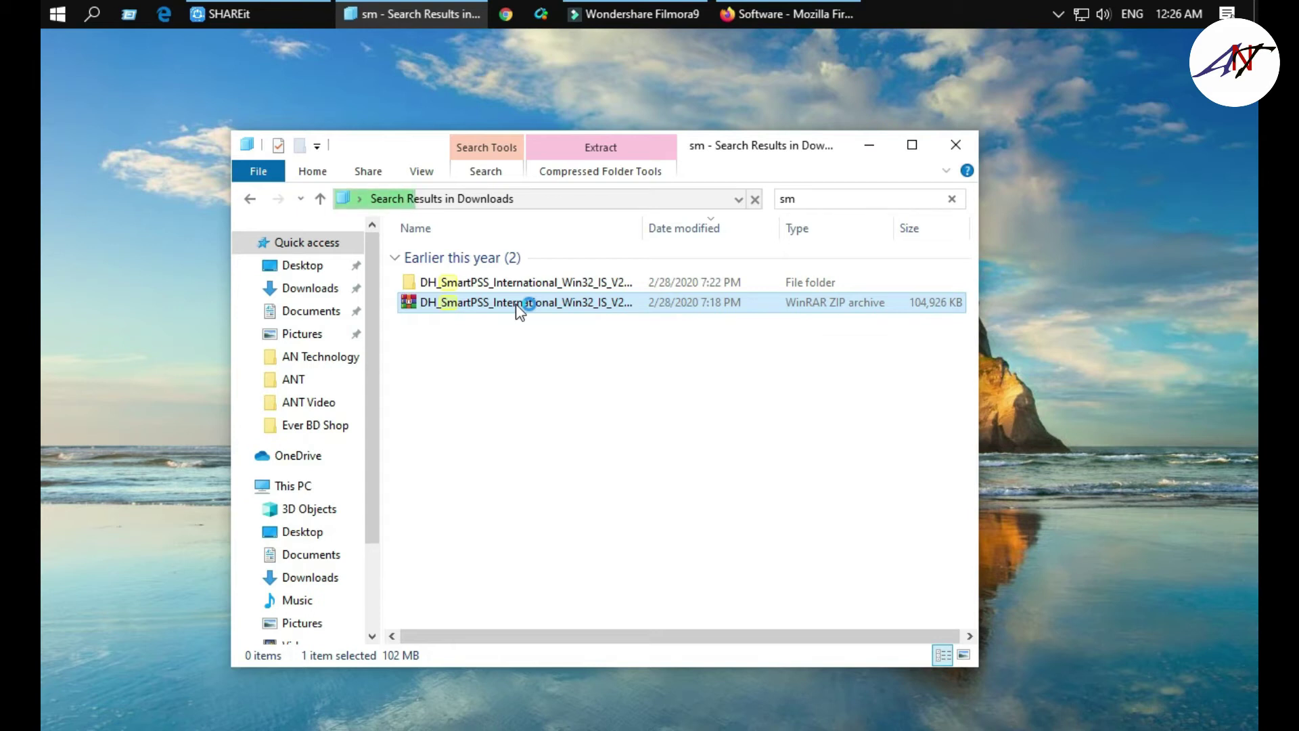
- Extract the ZIP to its DH_SmartPSS folder, skip replacing the existing installer, and dismiss 'No files to extract'
right_click(516, 304)
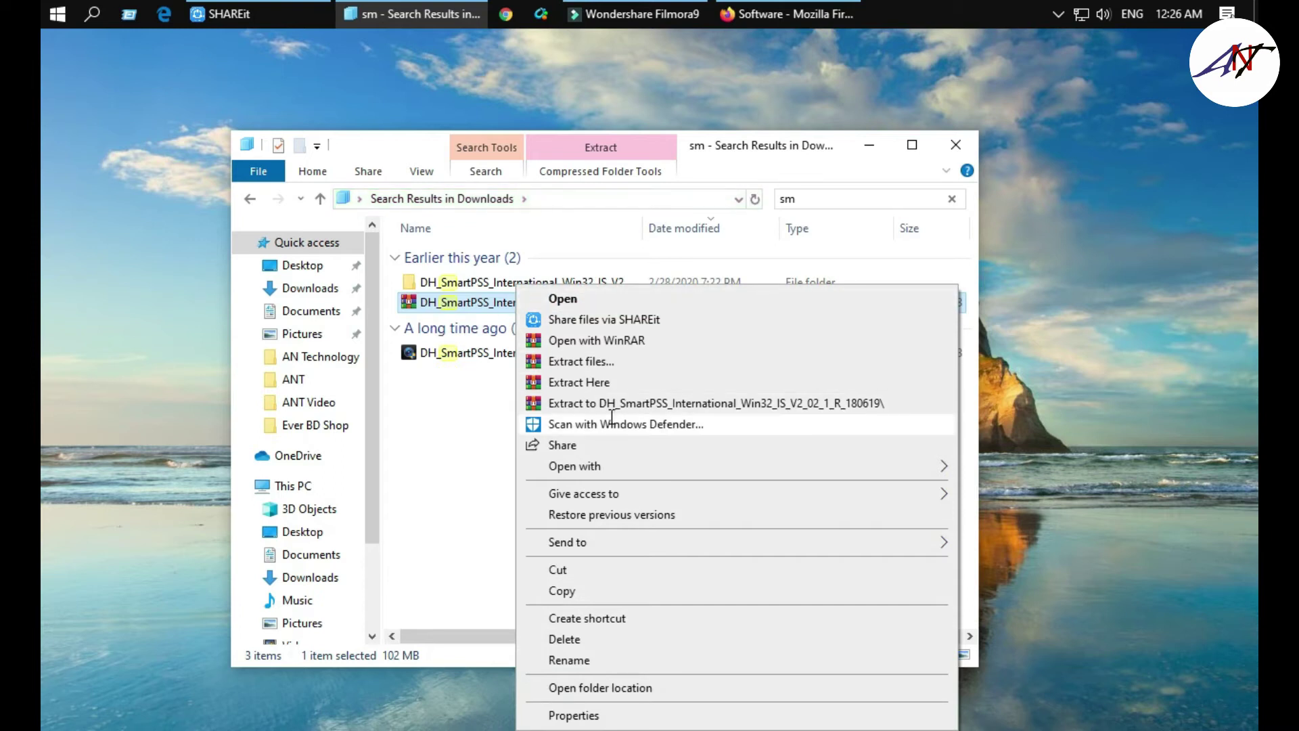
click(685, 403)
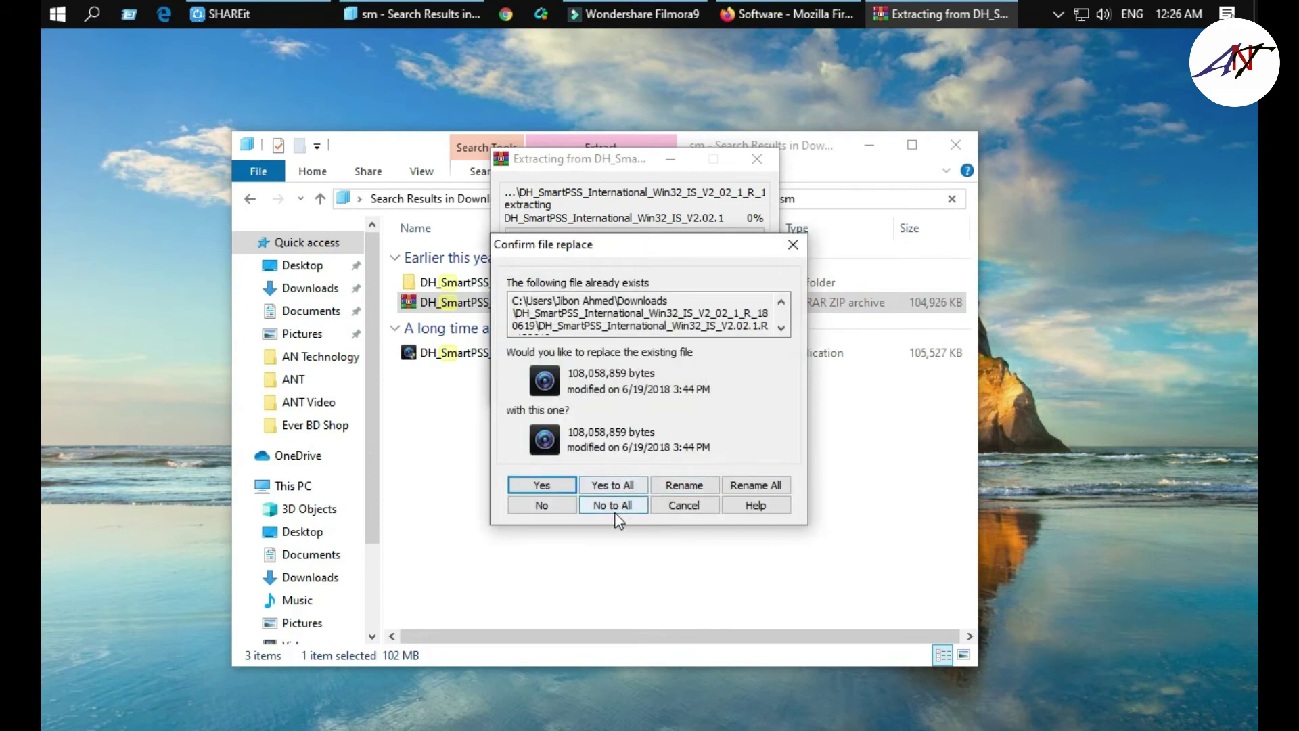
click(793, 244)
click(944, 228)
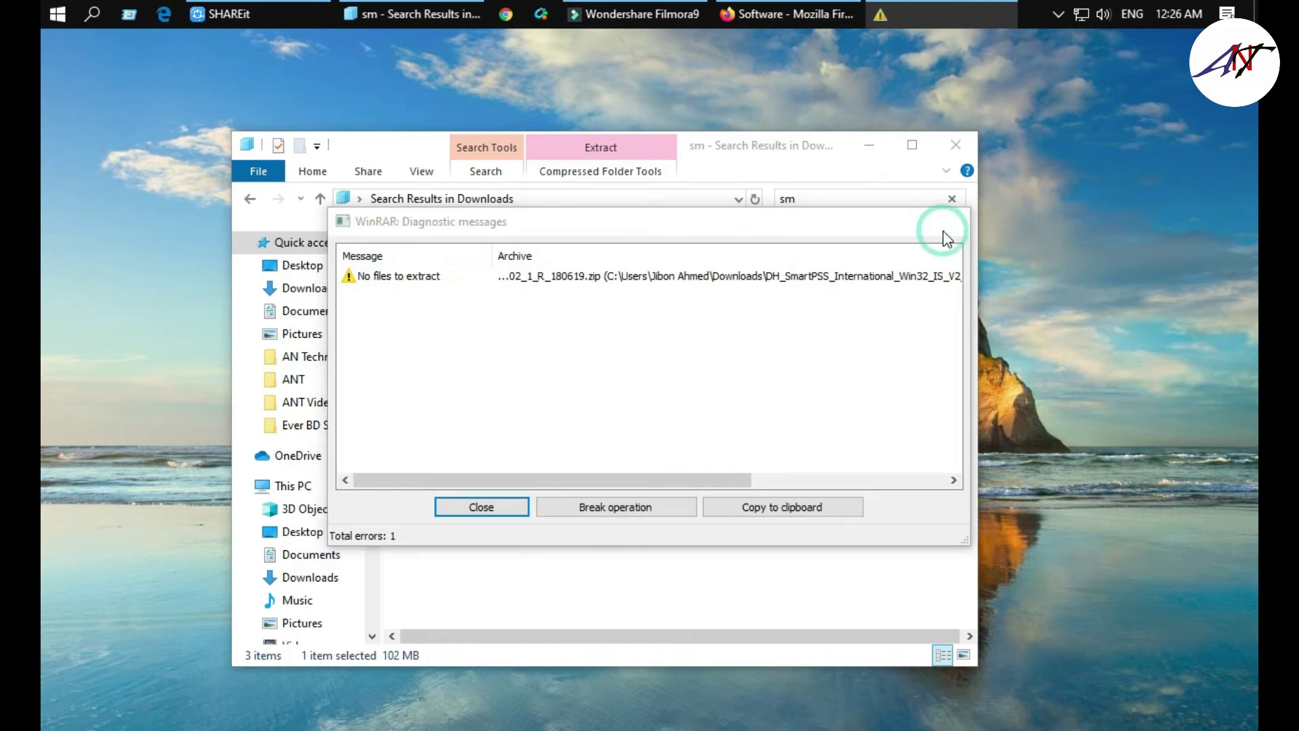
- Run the extracted SmartPSS setup, accept the agreement, and keep both SmartPSS and Storage Service
double_click(496, 281)
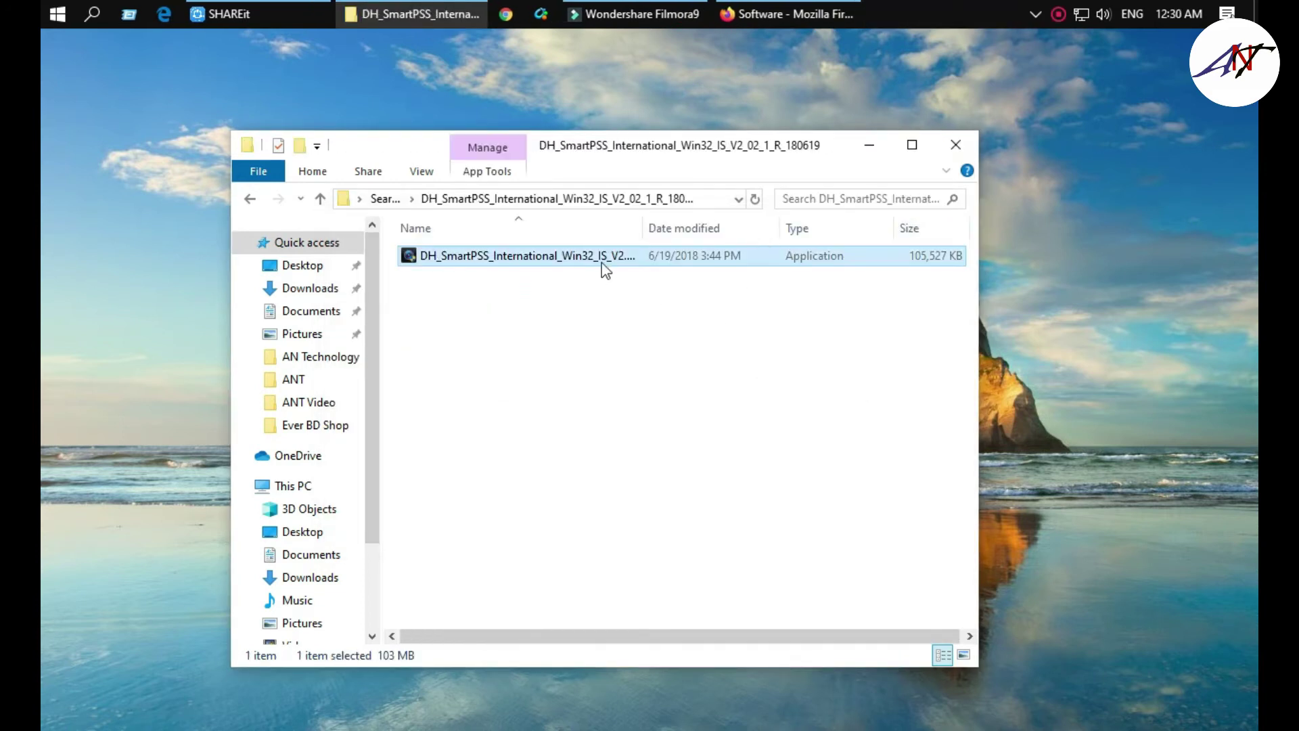
click(594, 260)
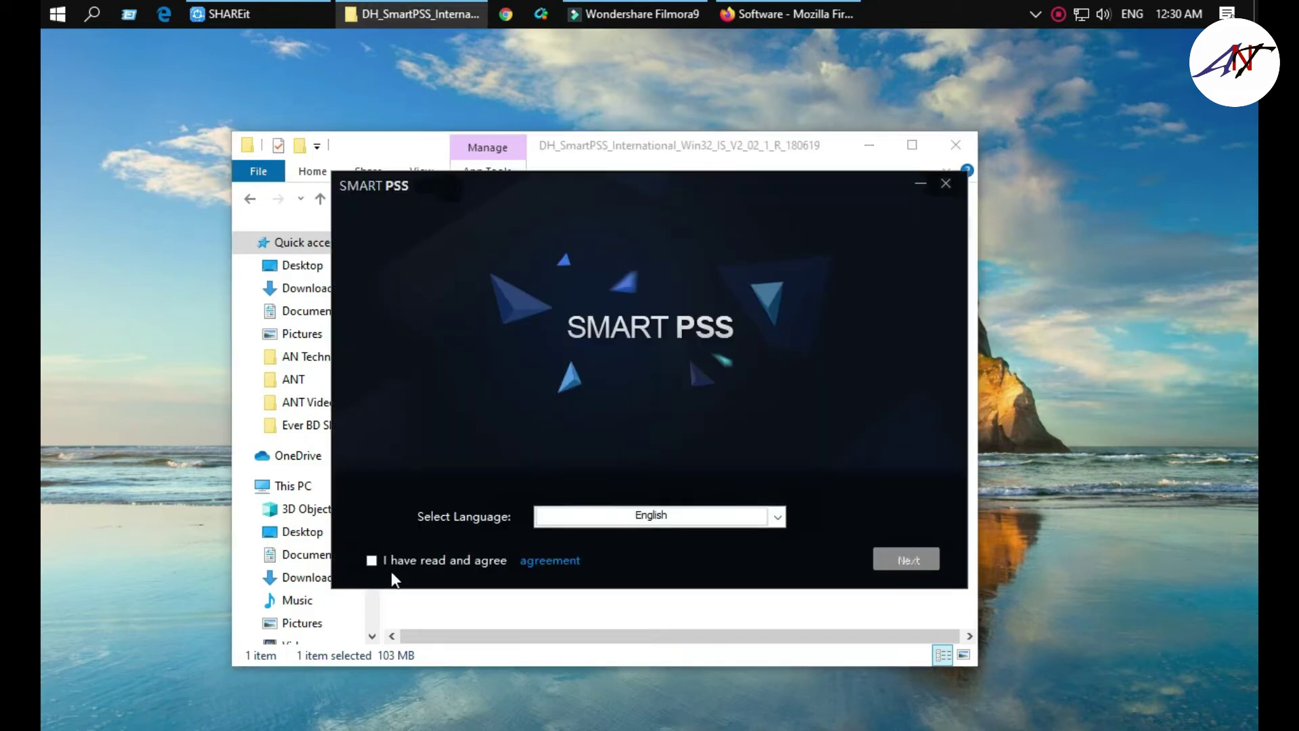
click(371, 560)
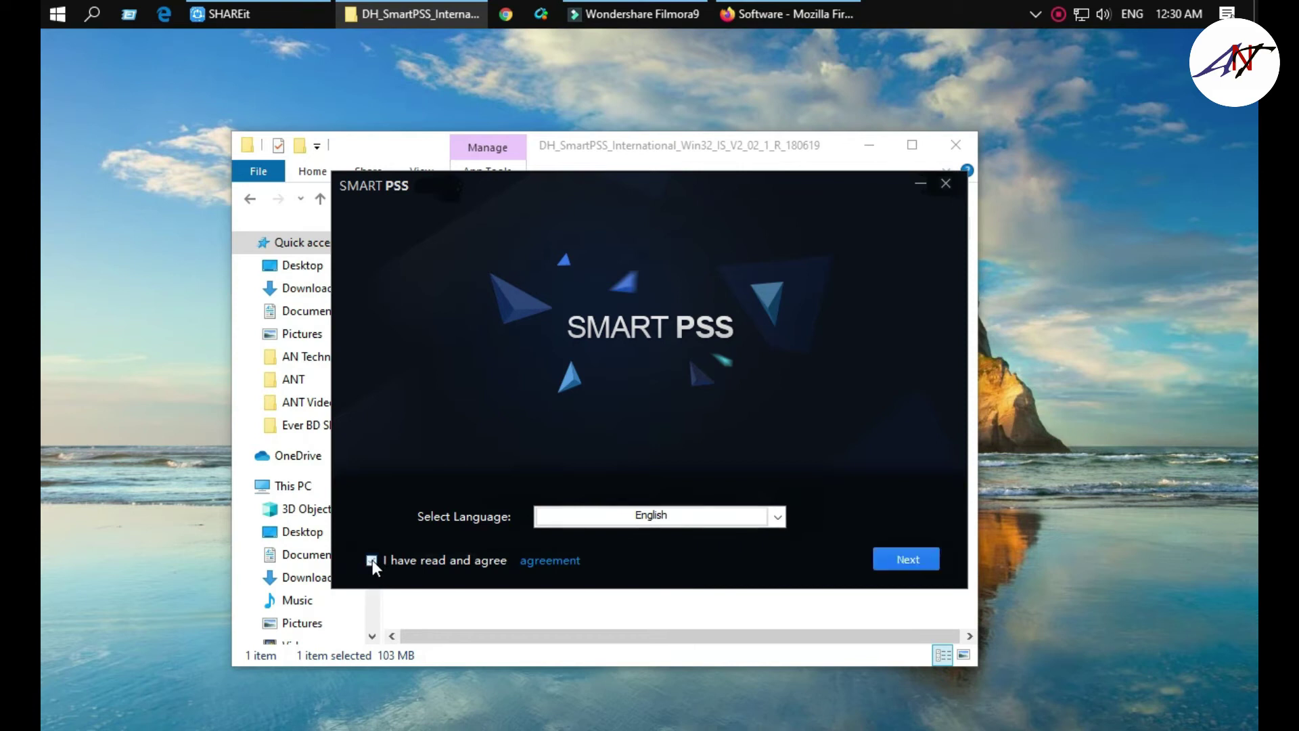
click(875, 558)
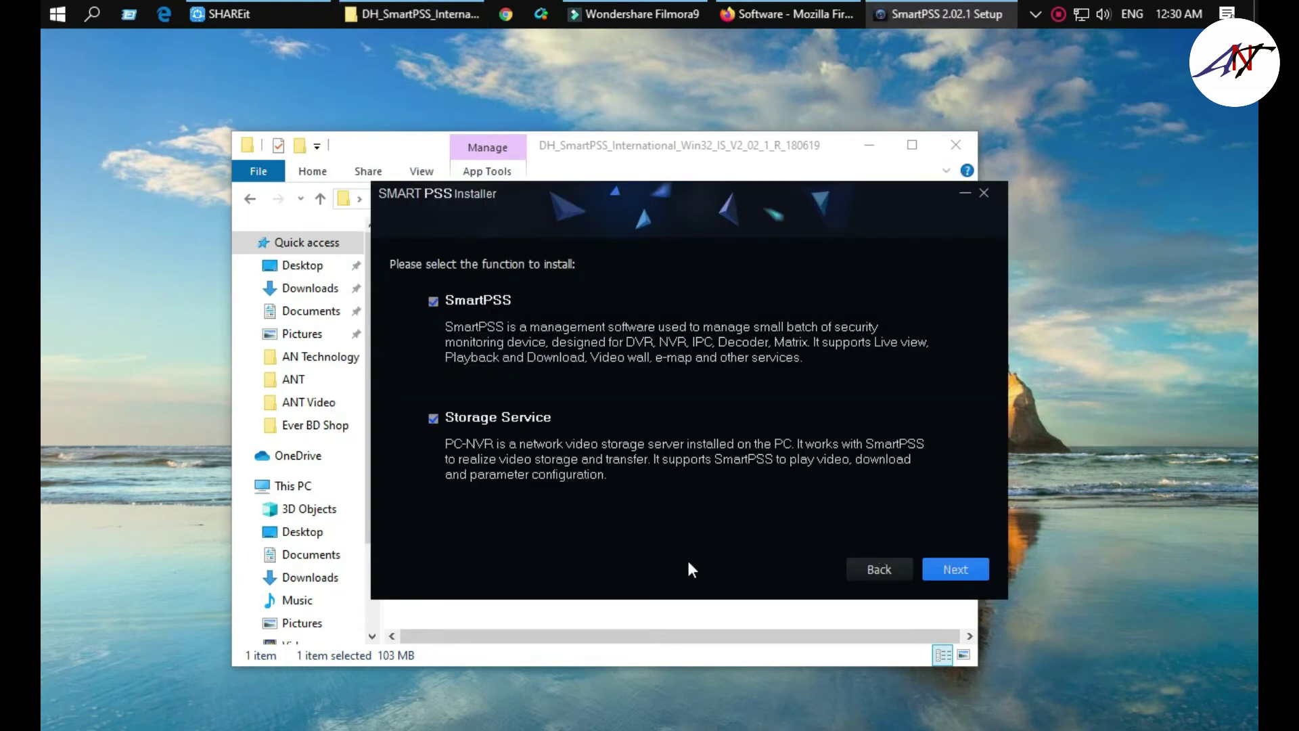
click(951, 567)
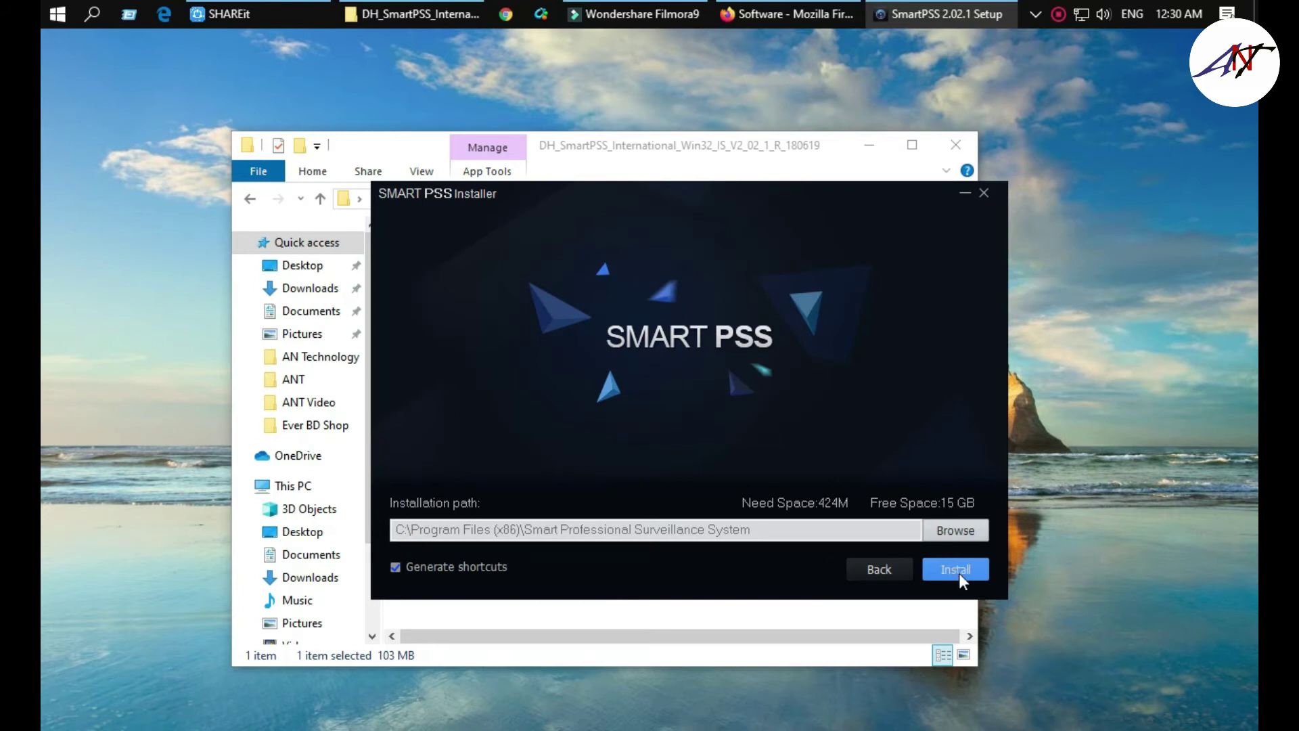
- Install to the default path, leave Release Note unticked, tick Run SmartPSS, and finish
click(960, 574)
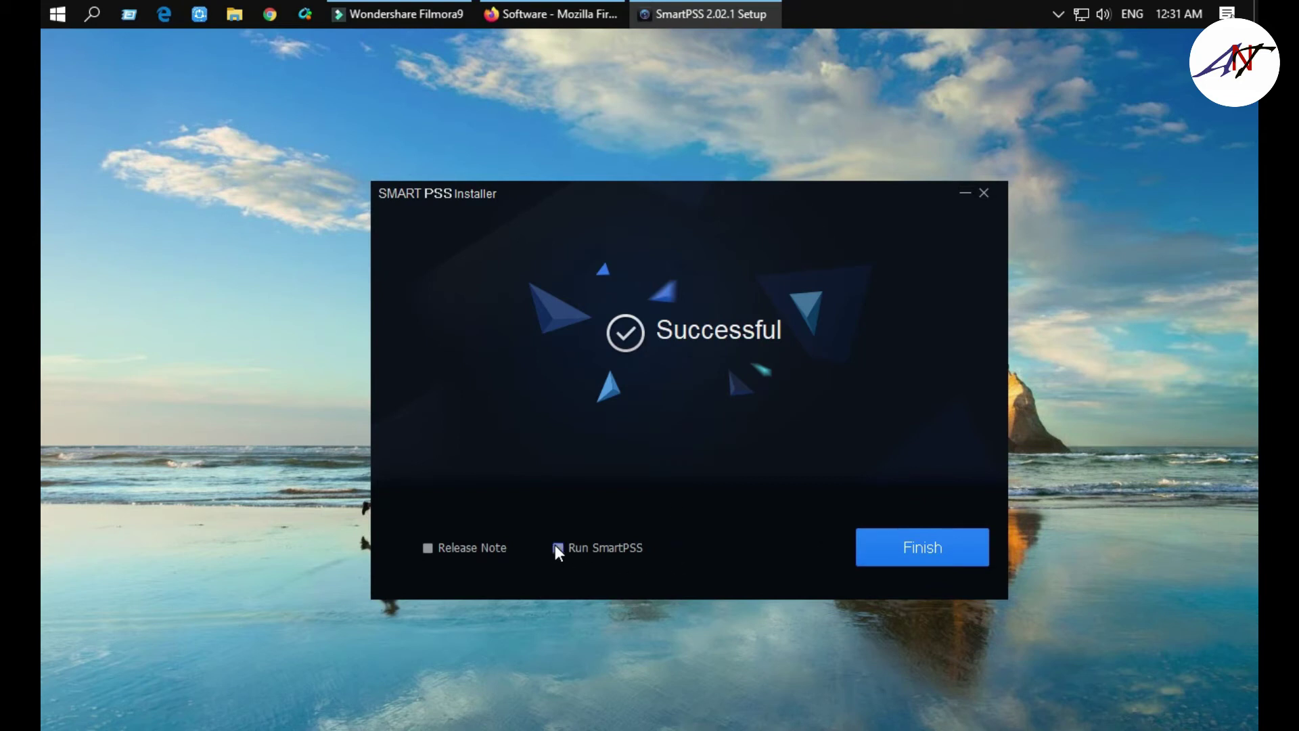
click(429, 549)
click(428, 548)
click(559, 549)
click(935, 545)
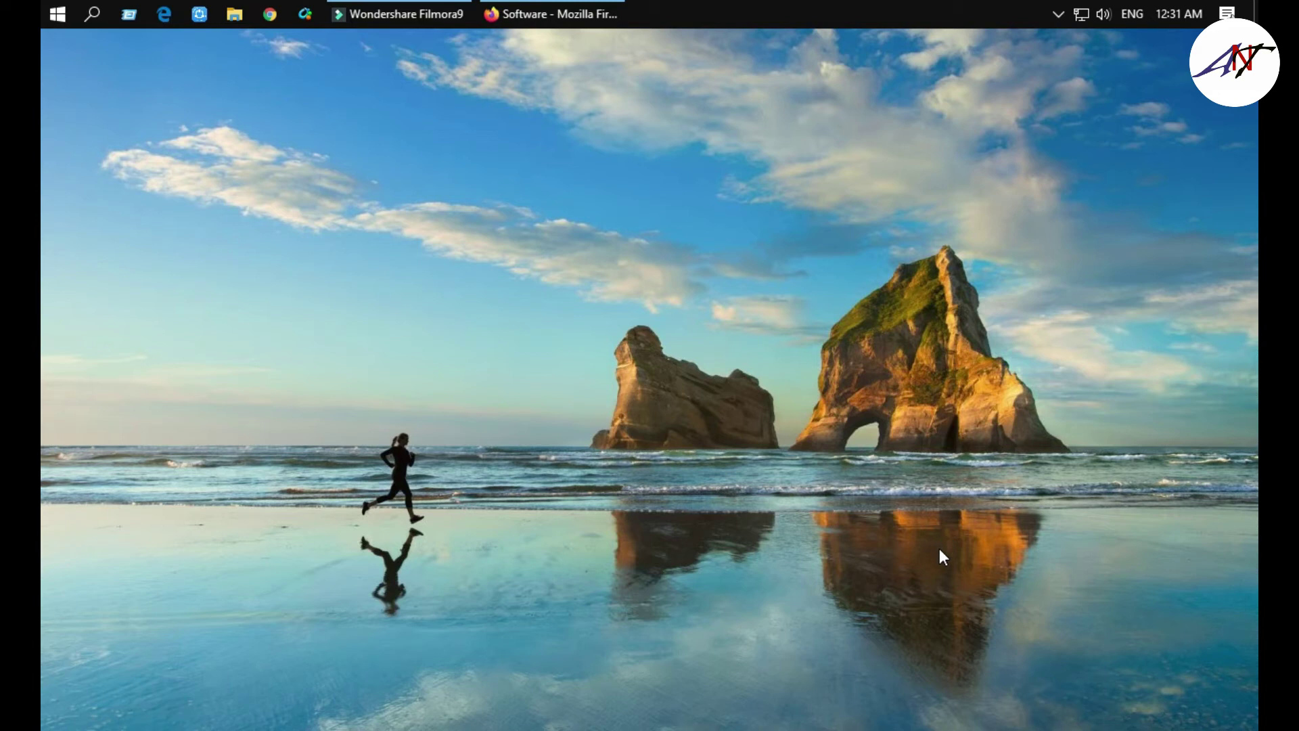
- Restore Firefox from the taskbar and close its window with Alt+F4
click(588, 7)
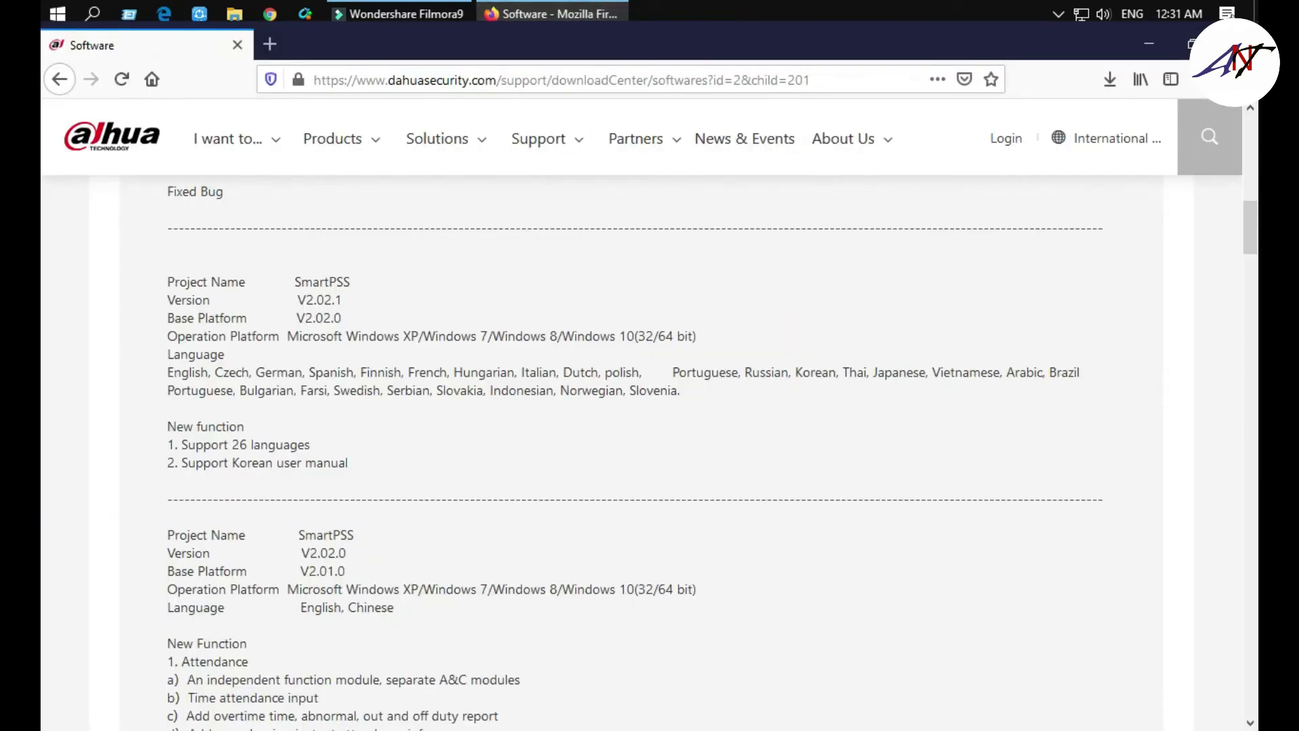
key(alt+F4)
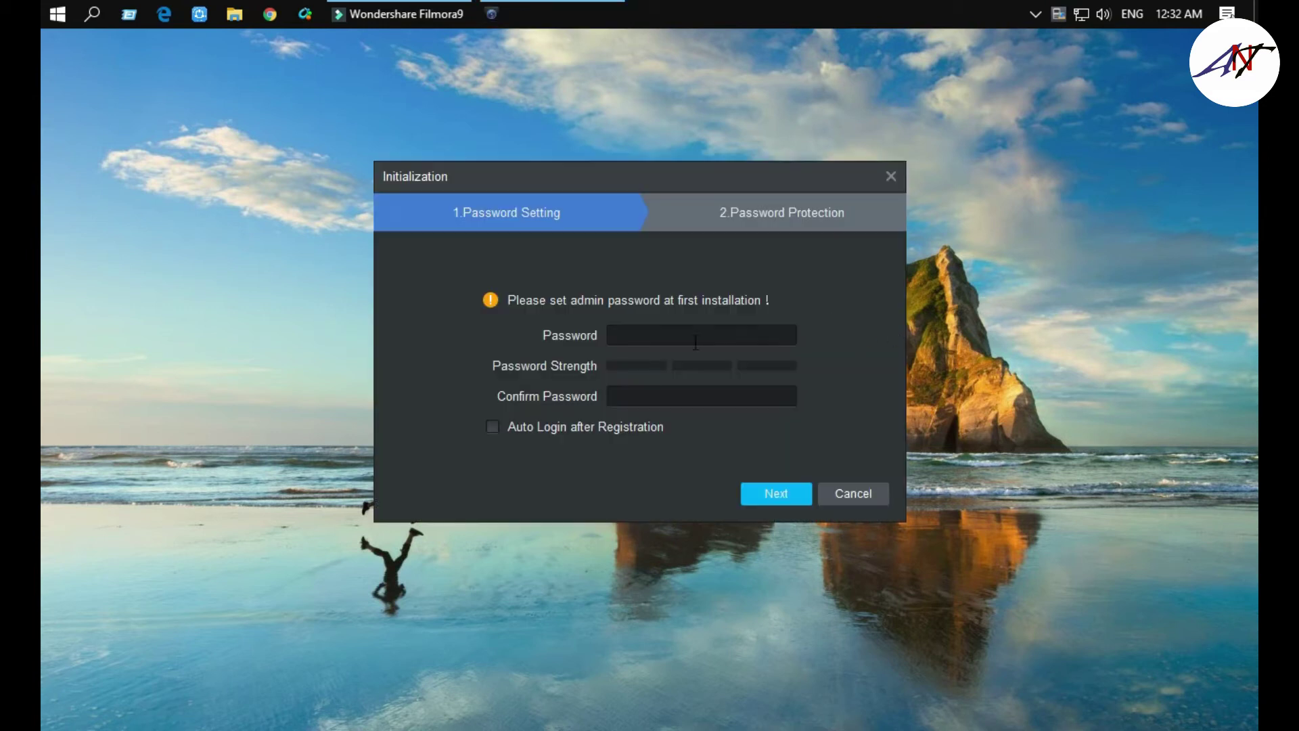
- Enter the admin password, then finish initialization with the three security question answers
click(695, 343)
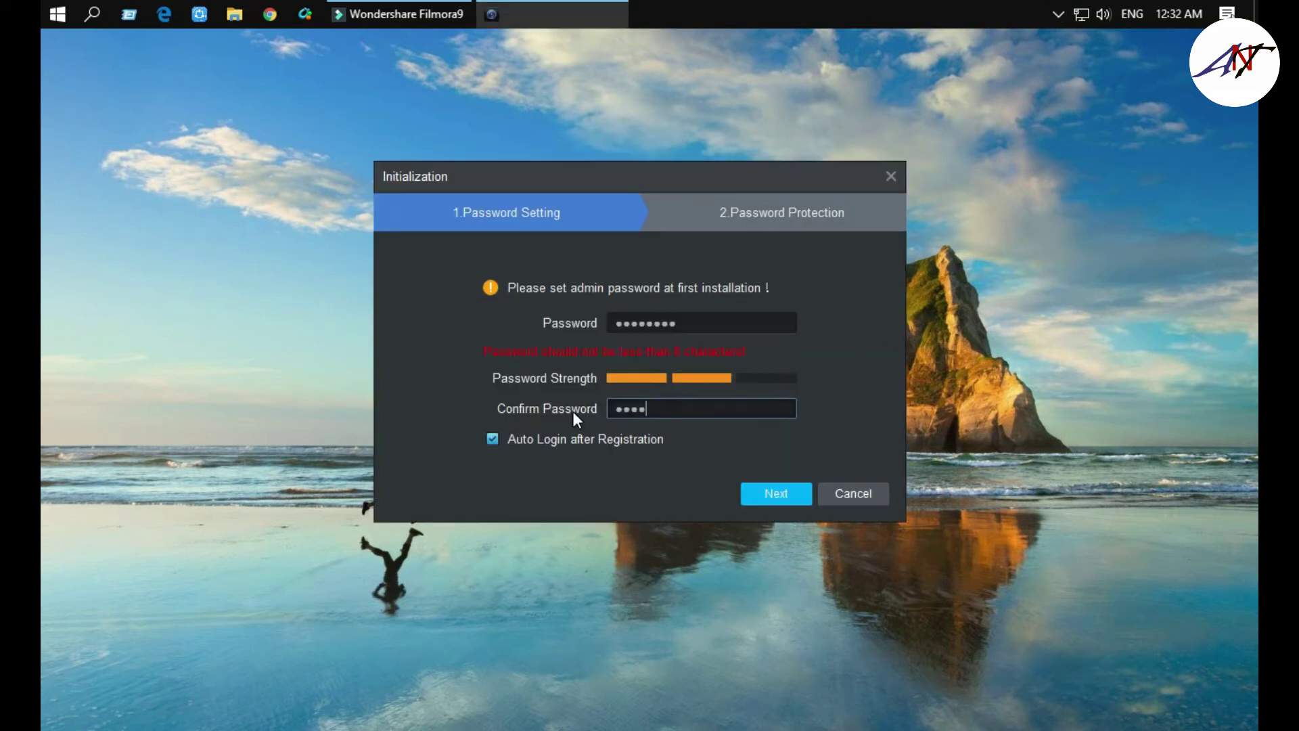
click(764, 488)
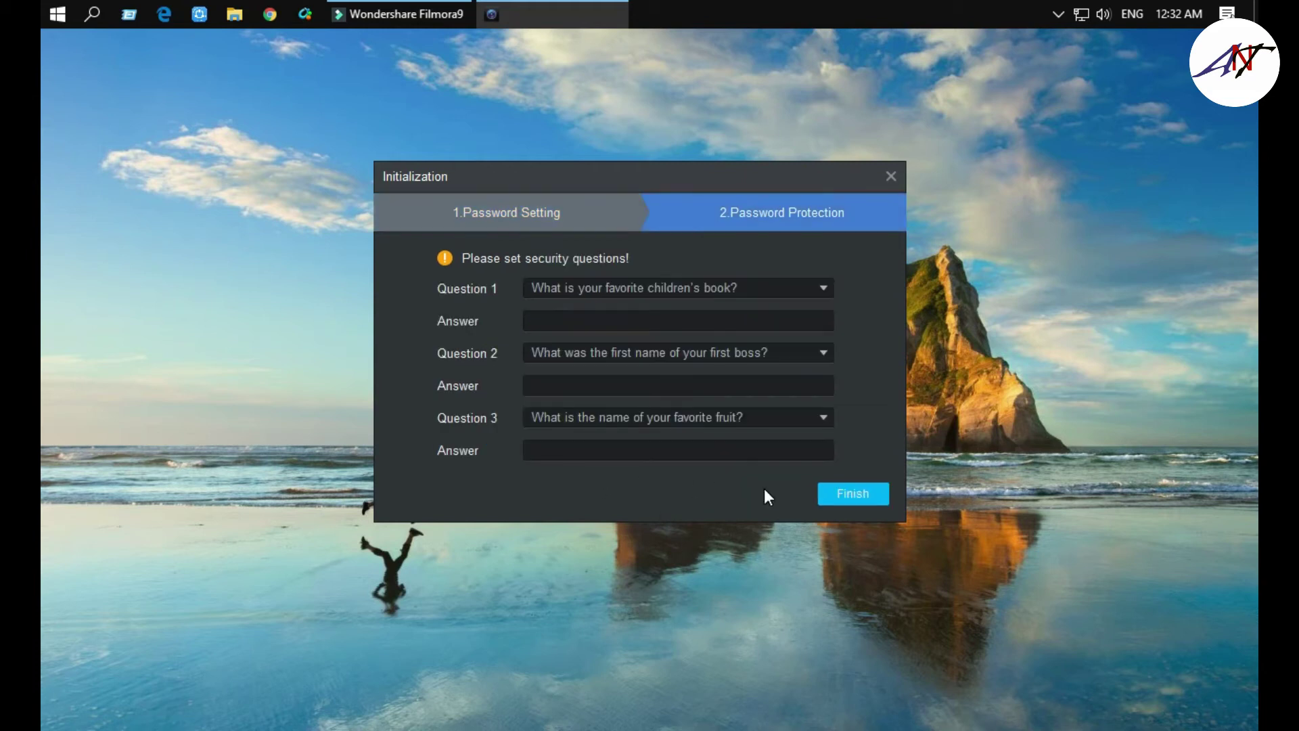
click(878, 504)
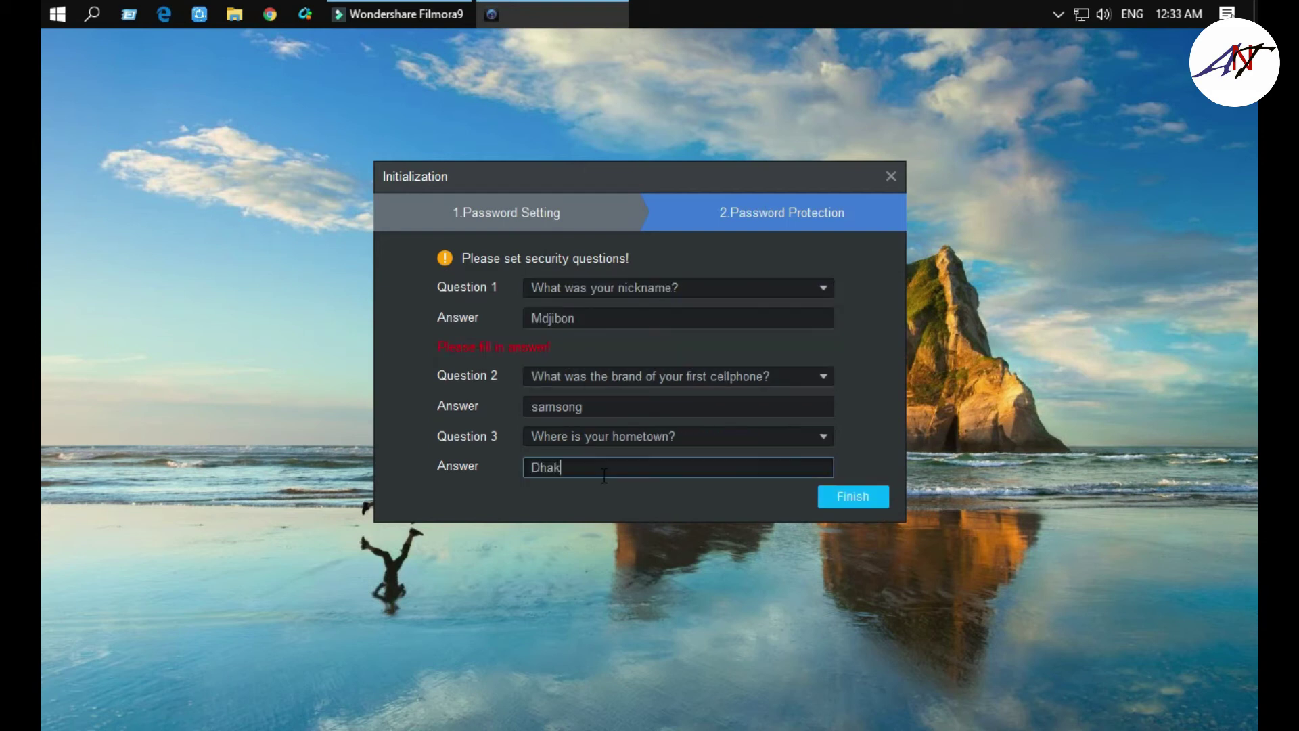
click(853, 498)
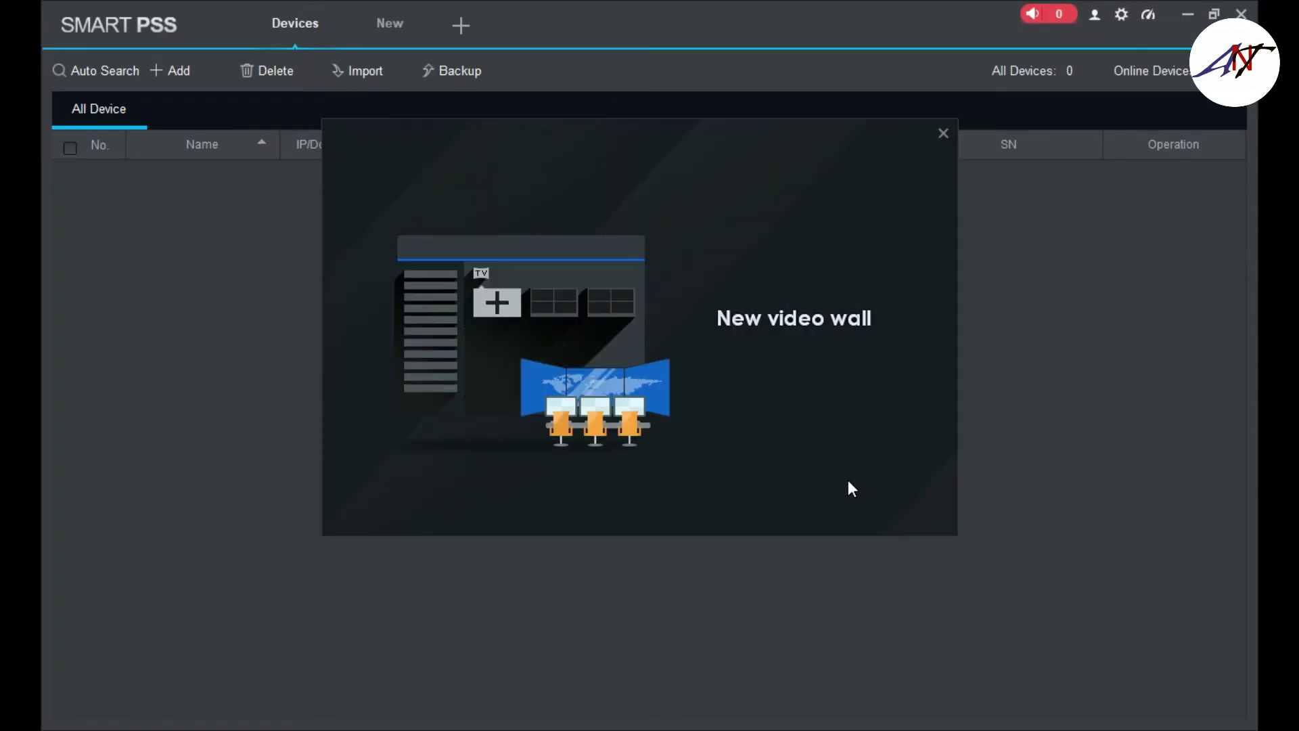
- Search the 192.168.1 range and add the DH-XVR1A04 recorder at 192.168.1.121
click(942, 132)
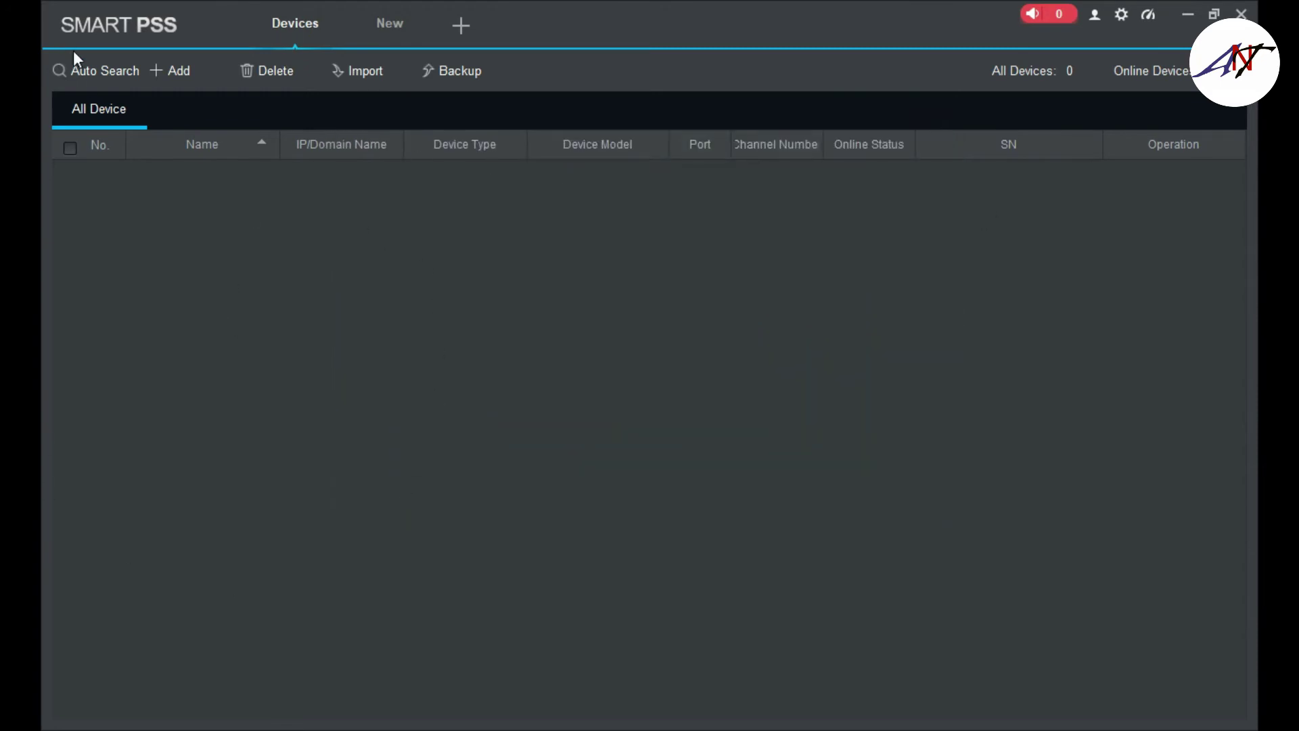
click(88, 70)
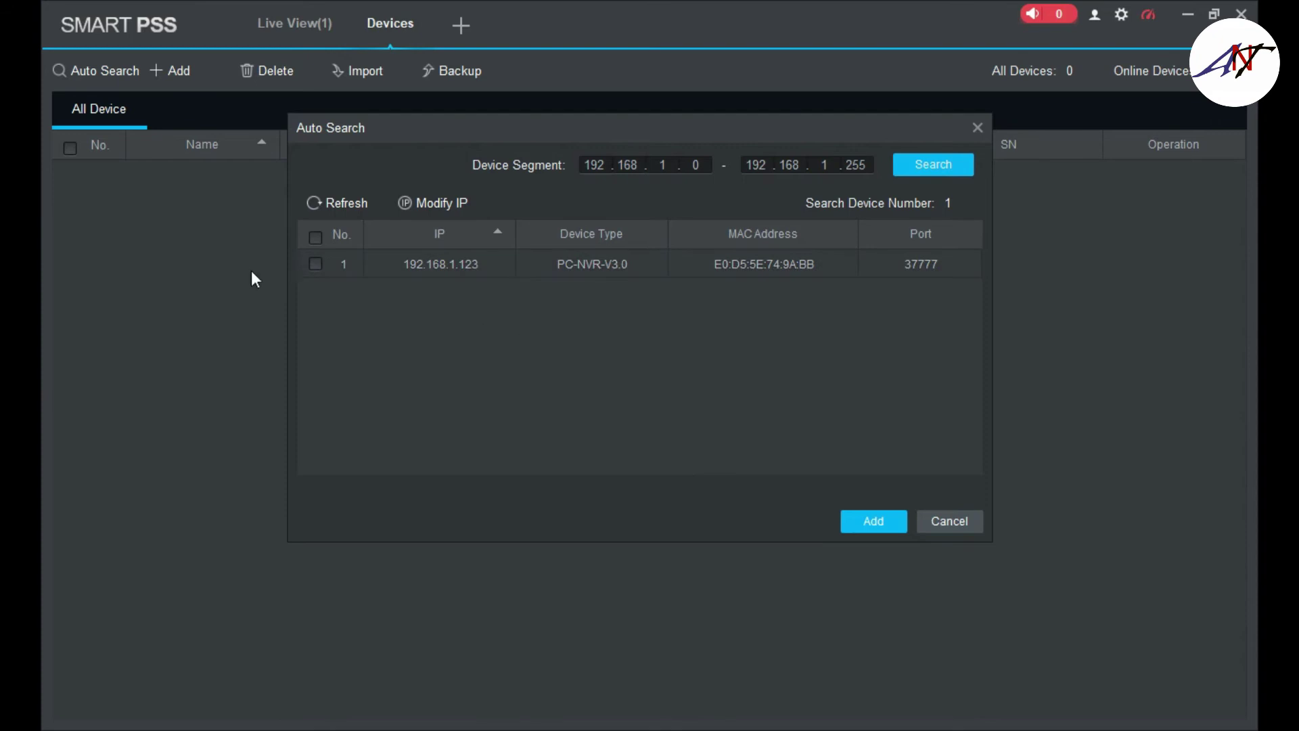
click(924, 173)
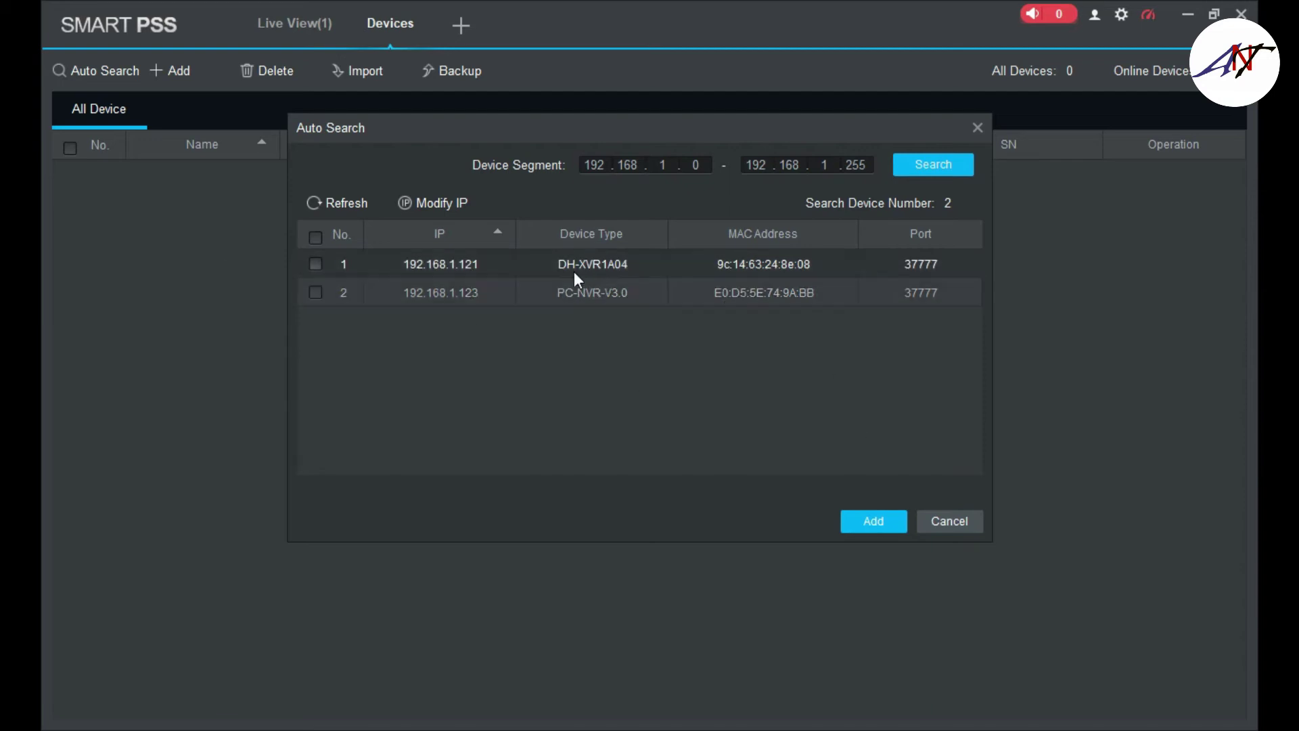
click(316, 264)
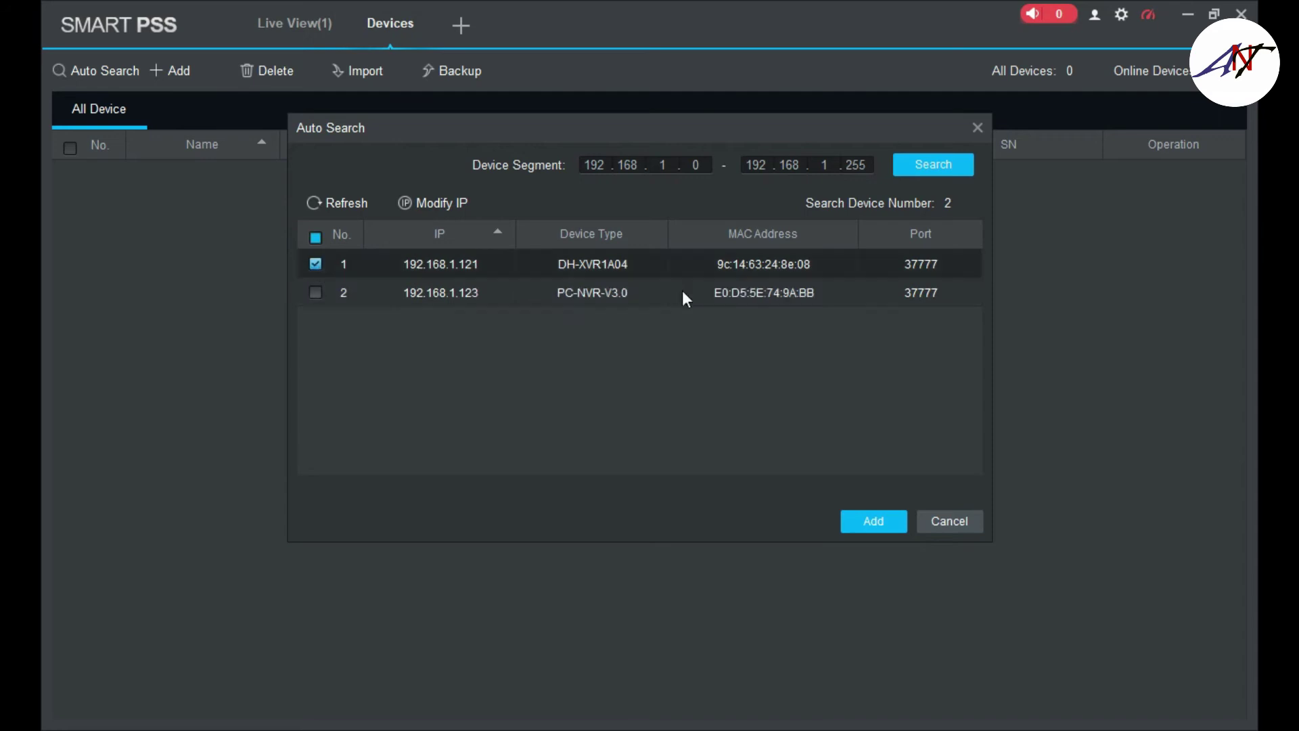
click(857, 519)
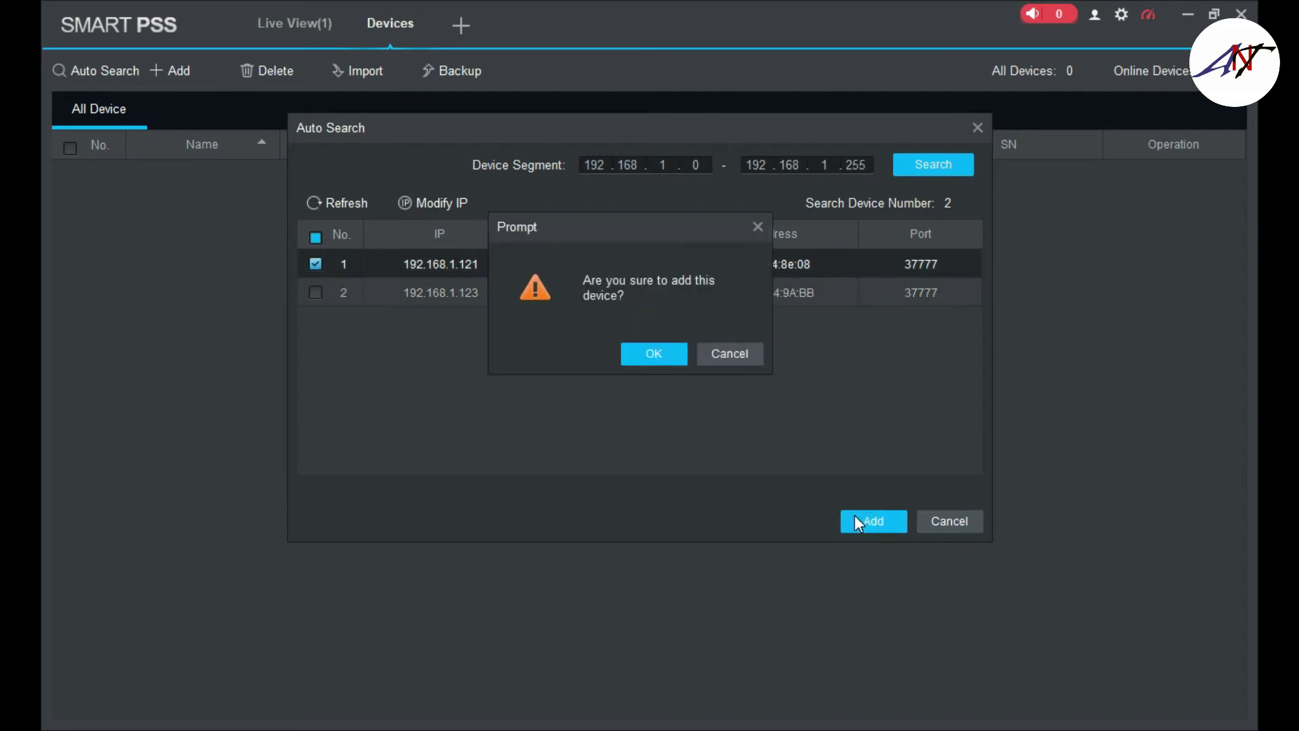
click(660, 358)
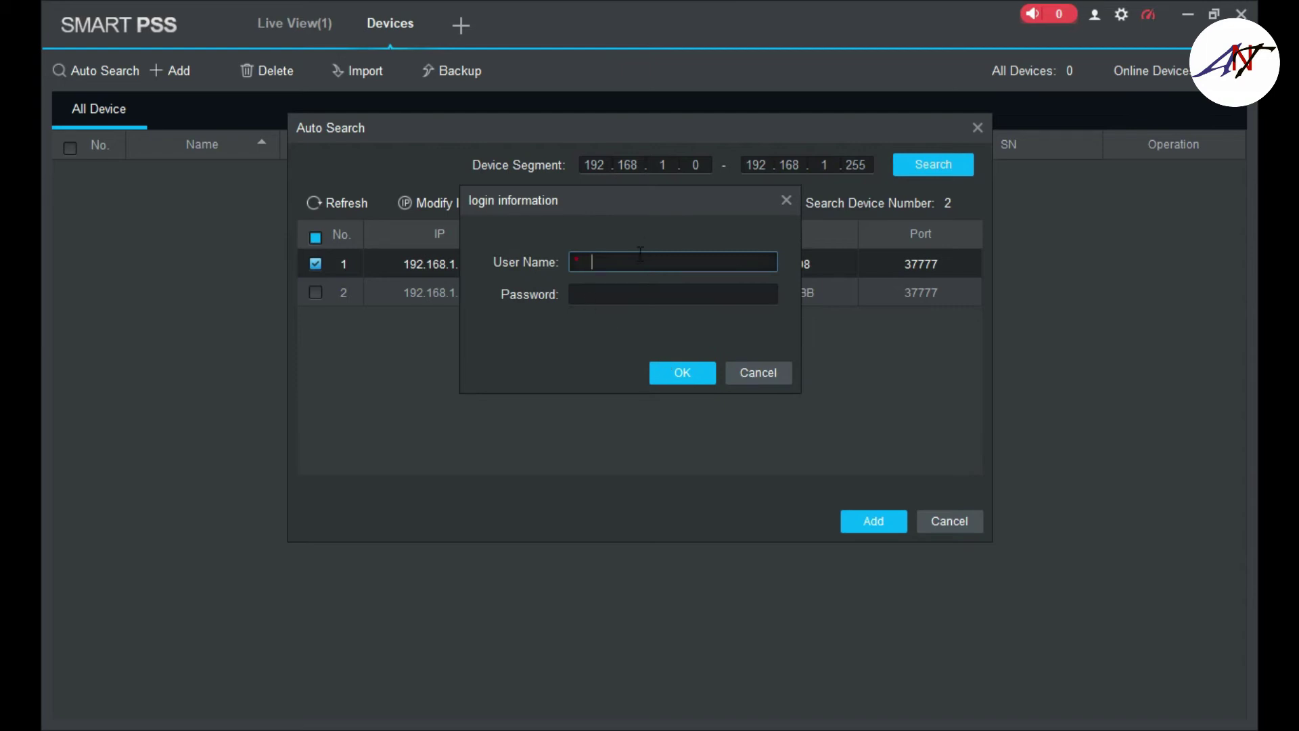
- Log in to the recorder with its username and password and close the search results
click(623, 296)
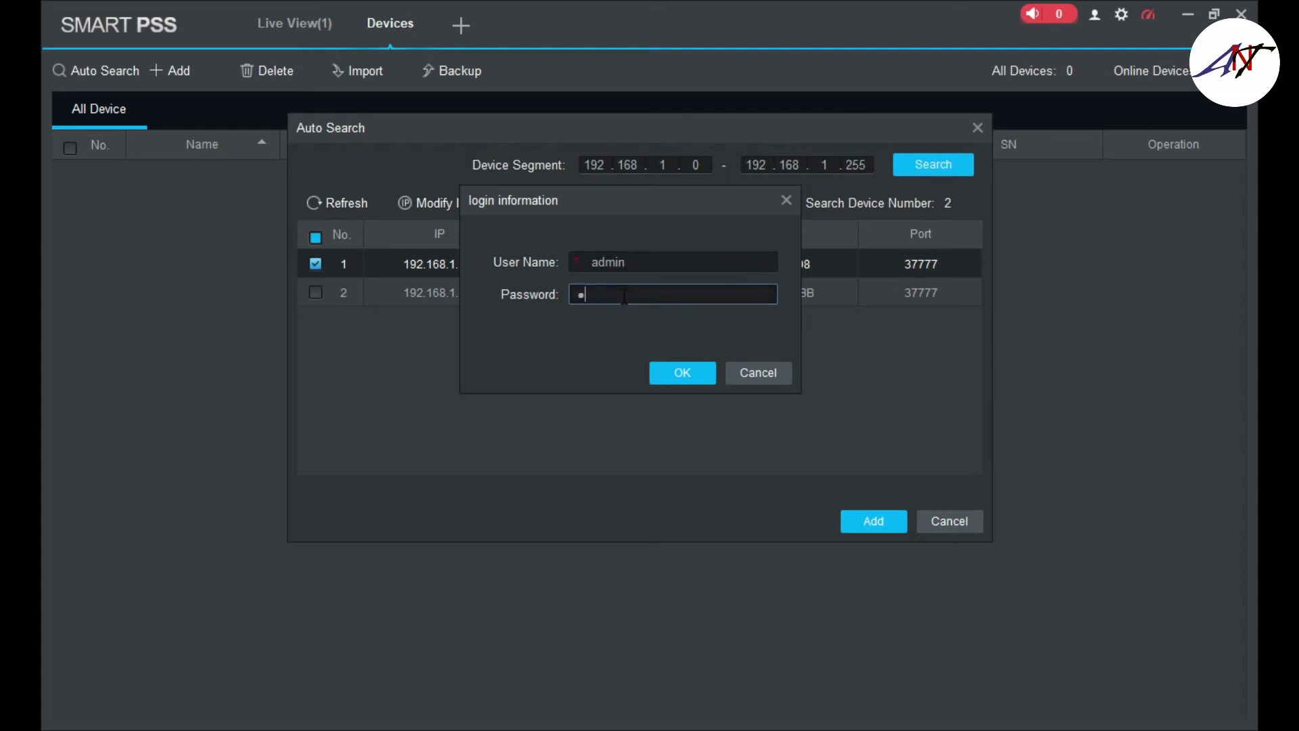
click(696, 372)
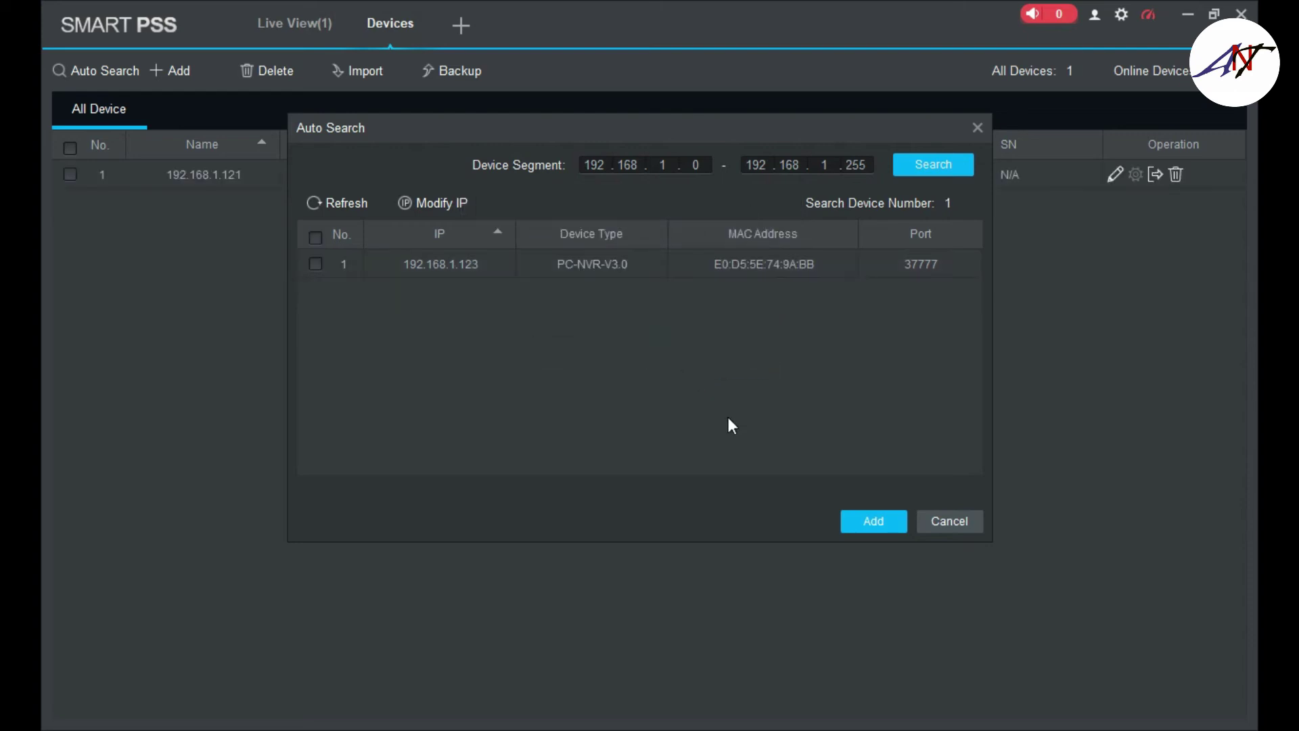
click(945, 522)
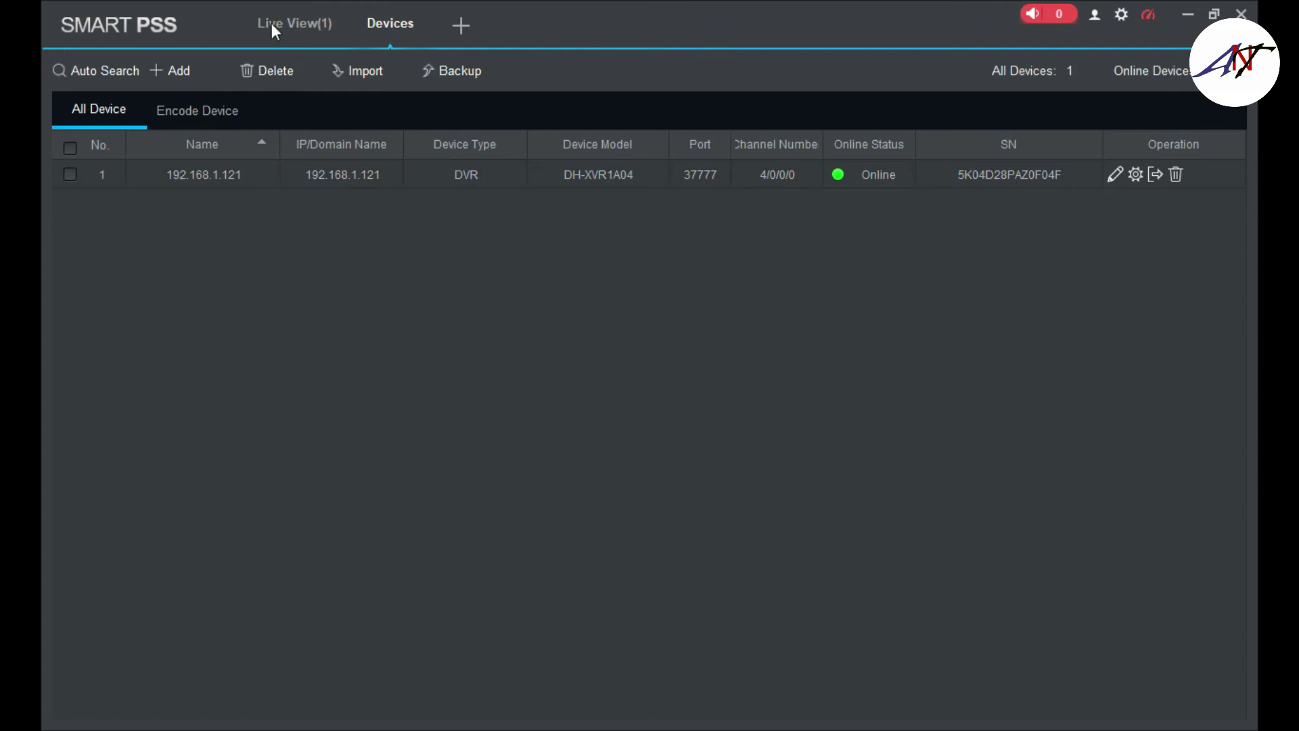
- Reopen Live View in a fresh tab and play the 192.168.1.121 recorder's camera in the first pane
click(334, 8)
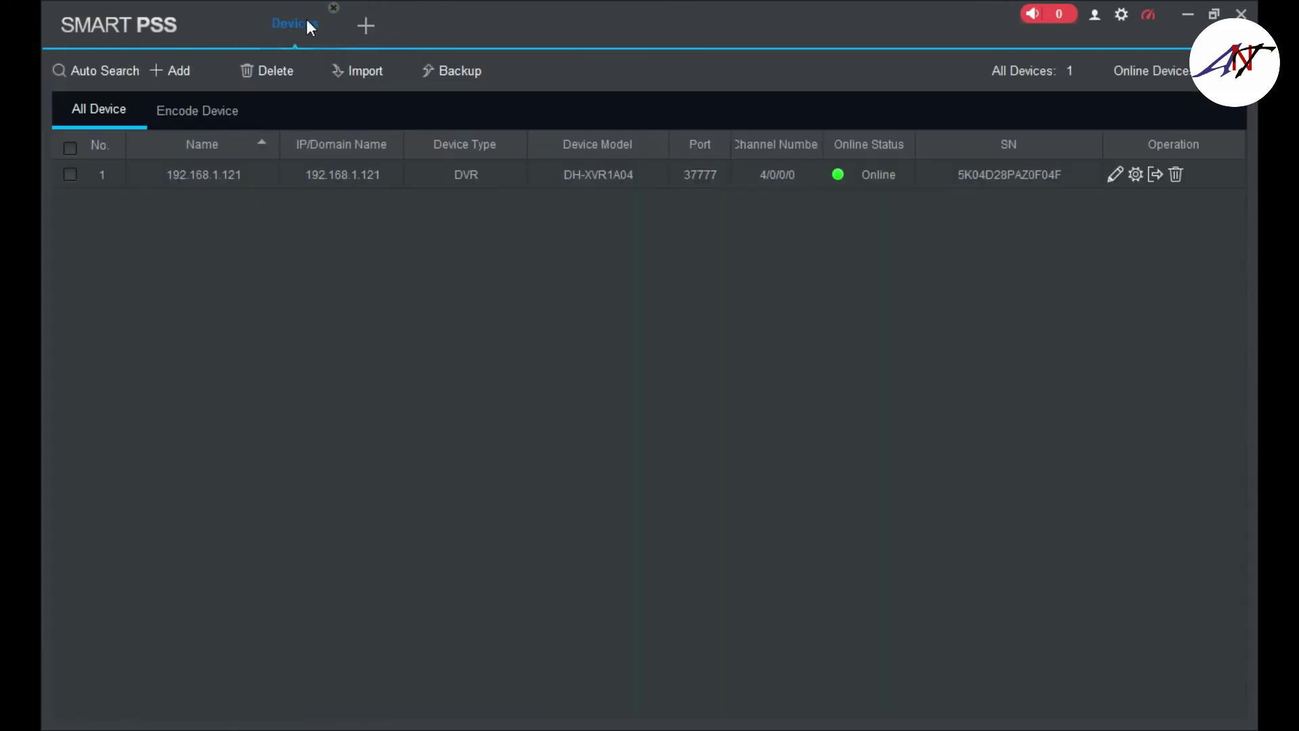
click(367, 33)
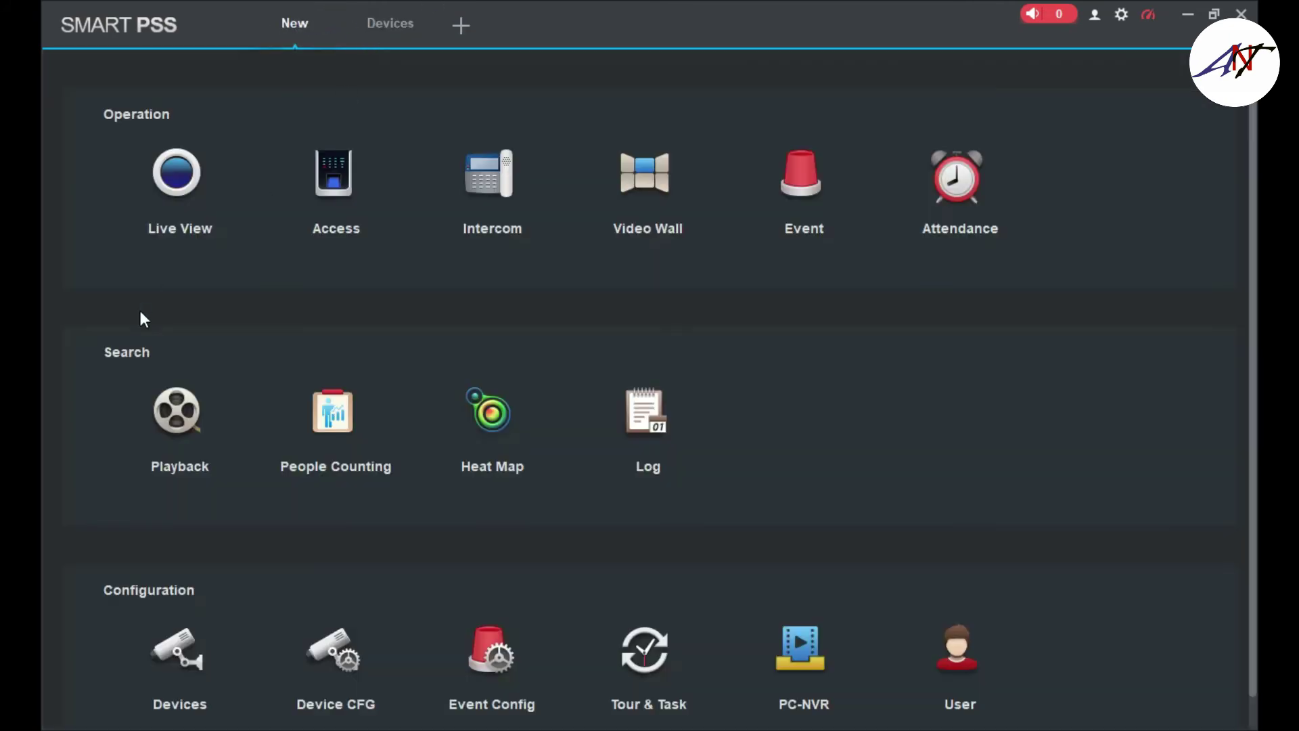
click(152, 229)
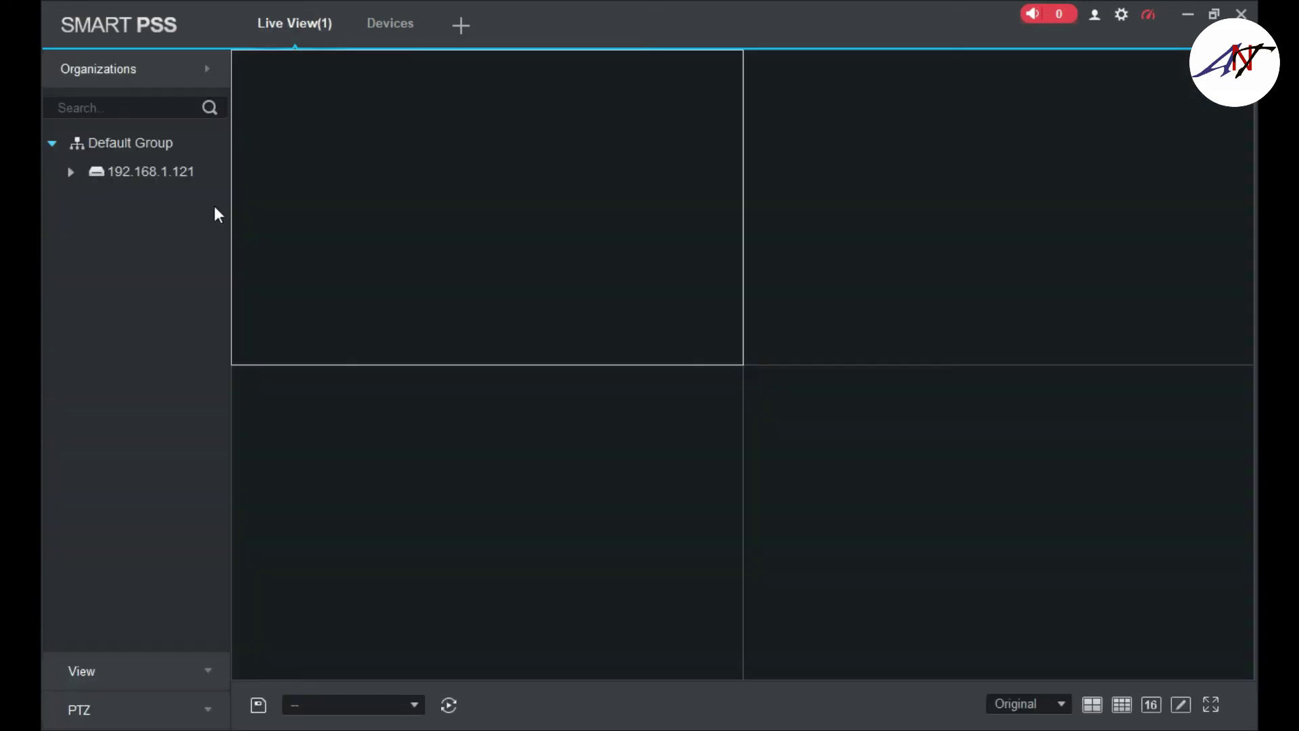
click(71, 172)
double_click(152, 173)
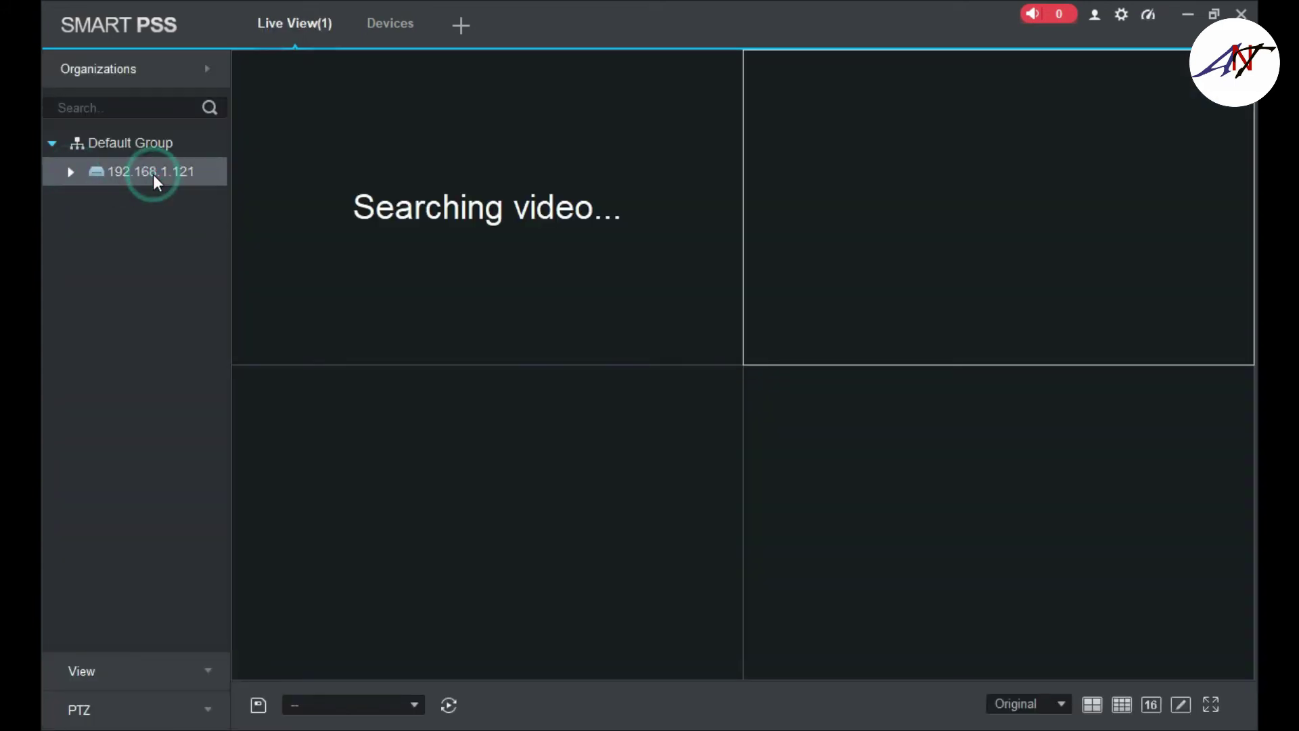
mouse_move(496, 187)
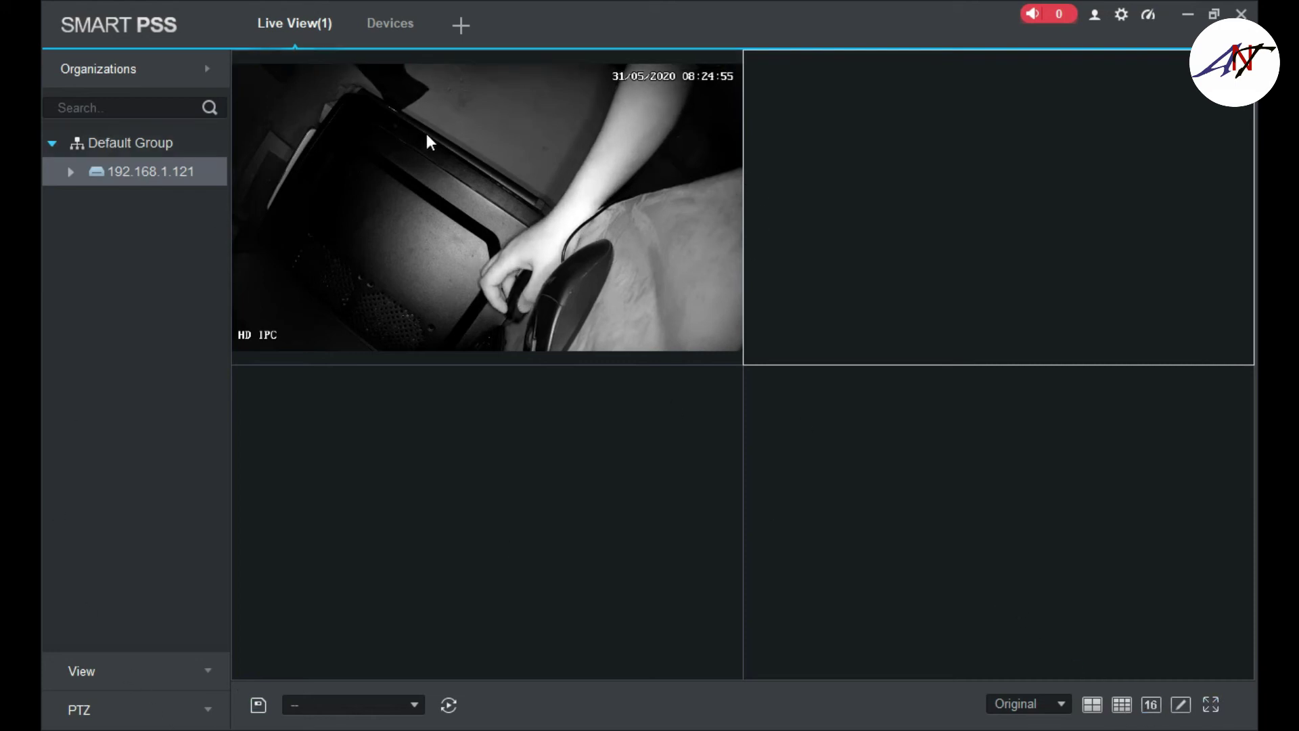
click(348, 703)
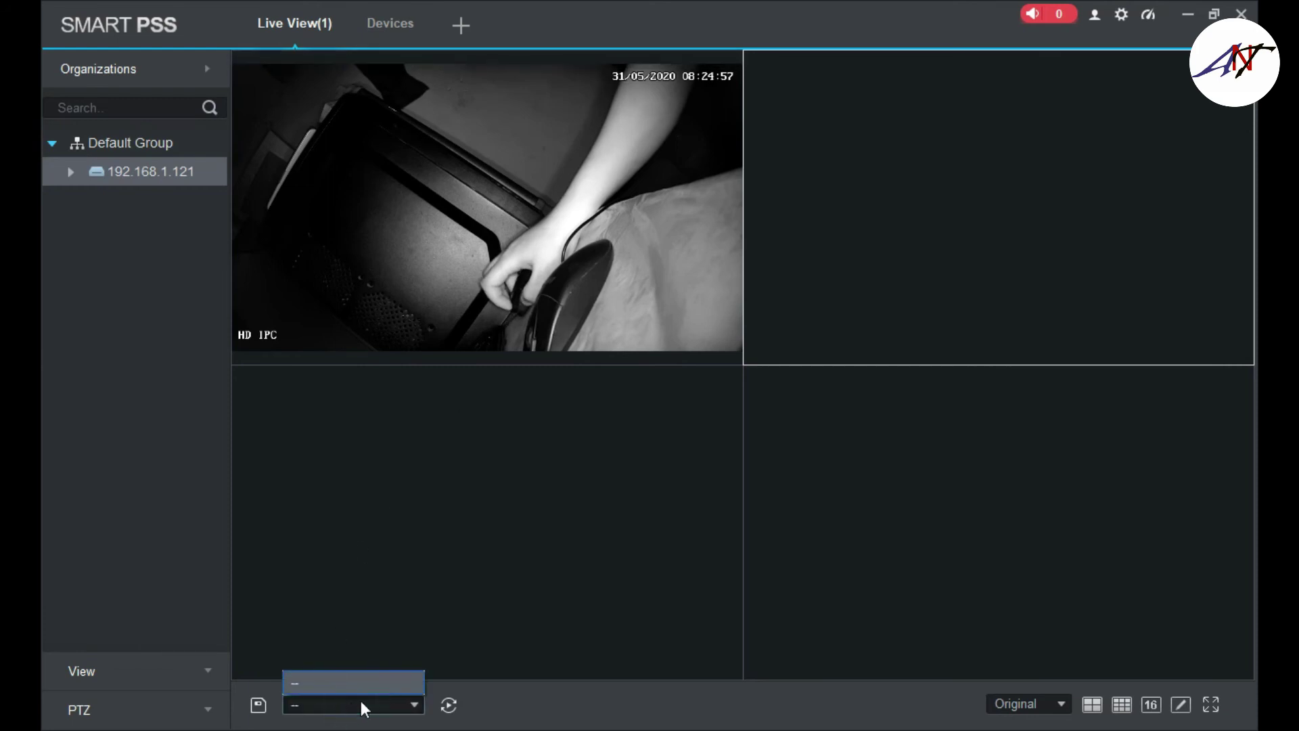
click(391, 703)
click(448, 703)
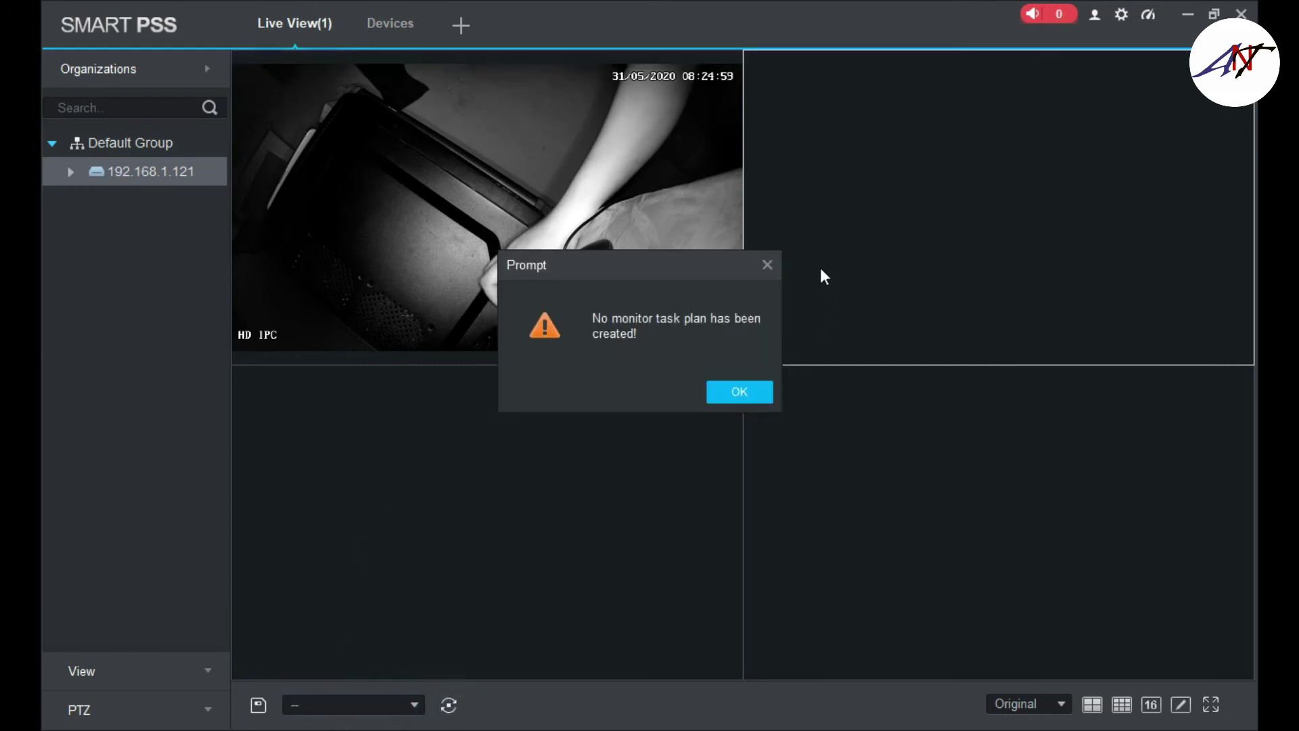
click(772, 265)
click(1061, 703)
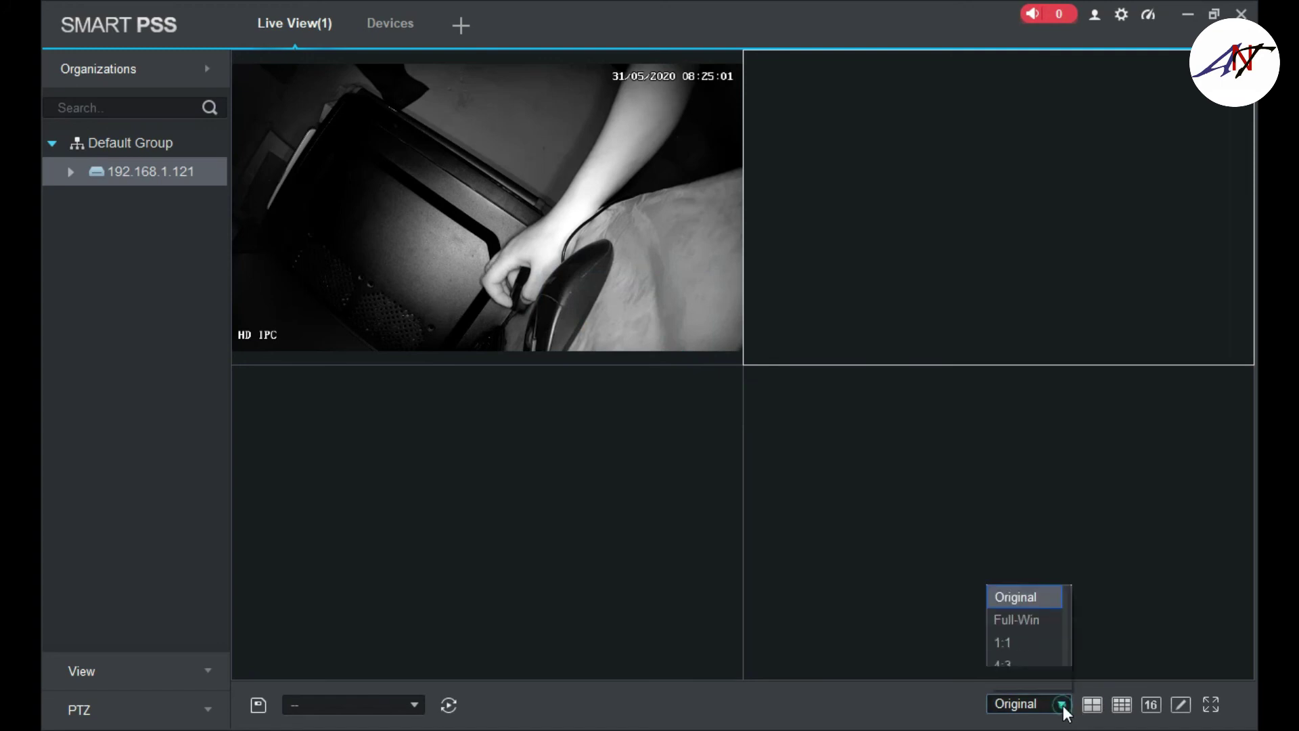
click(1061, 704)
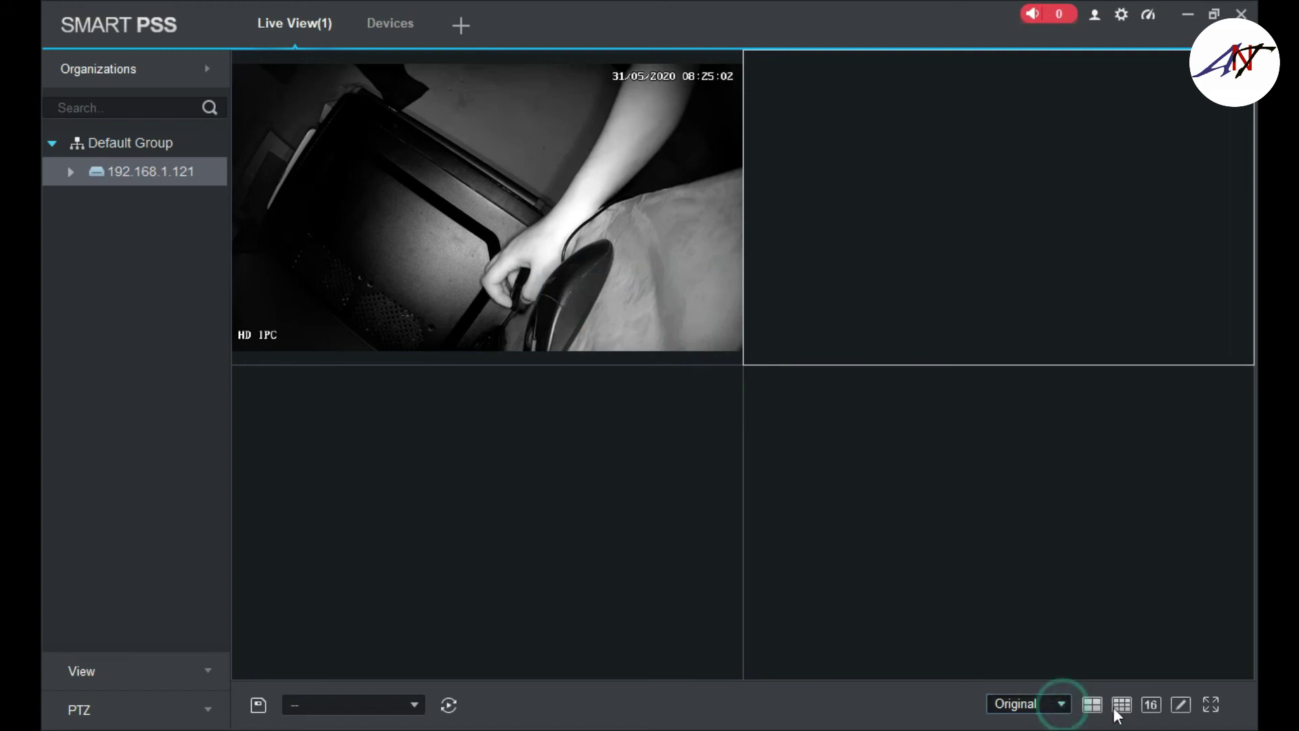
click(1152, 704)
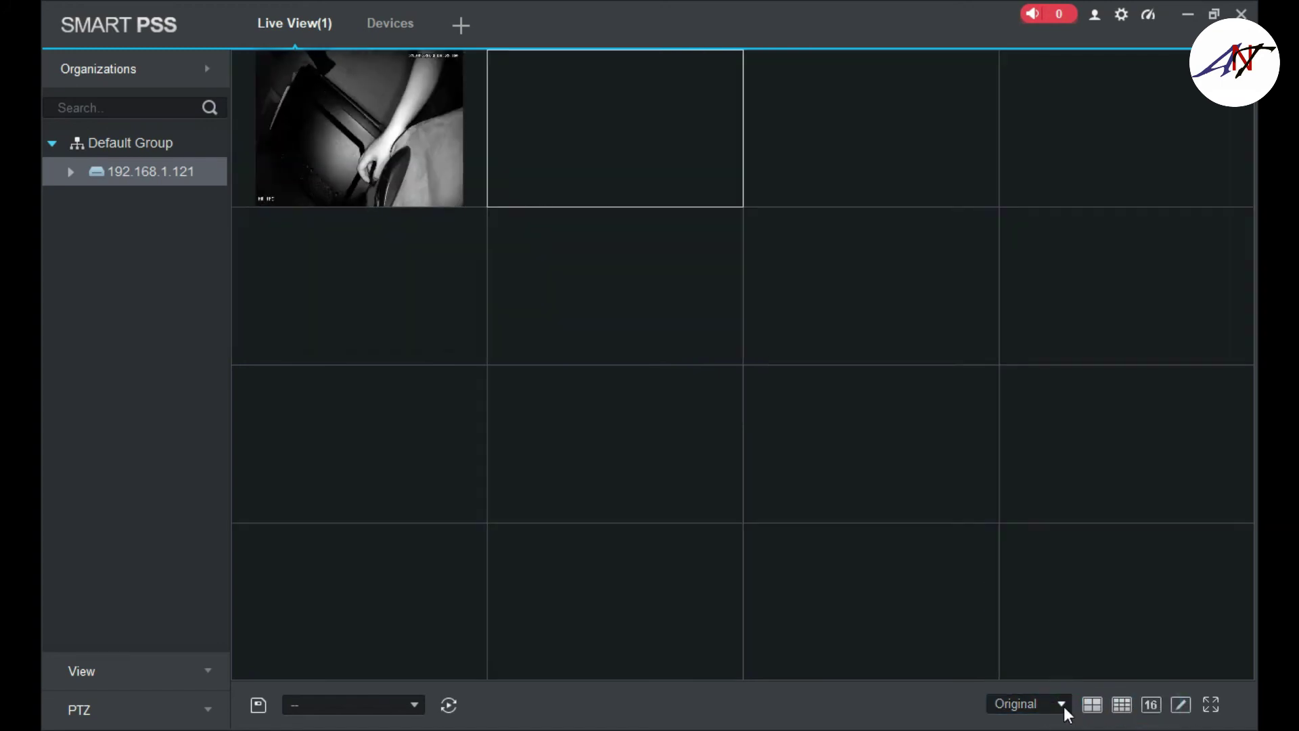
click(1091, 704)
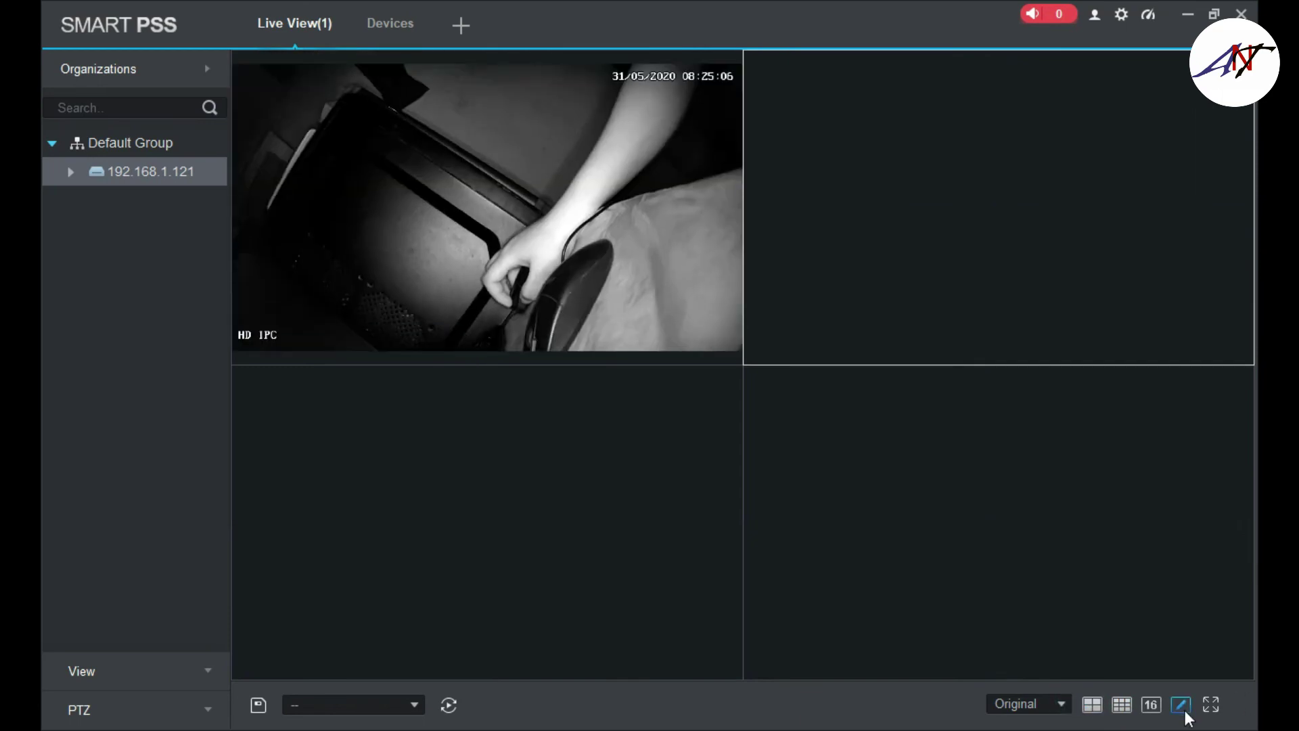
click(260, 705)
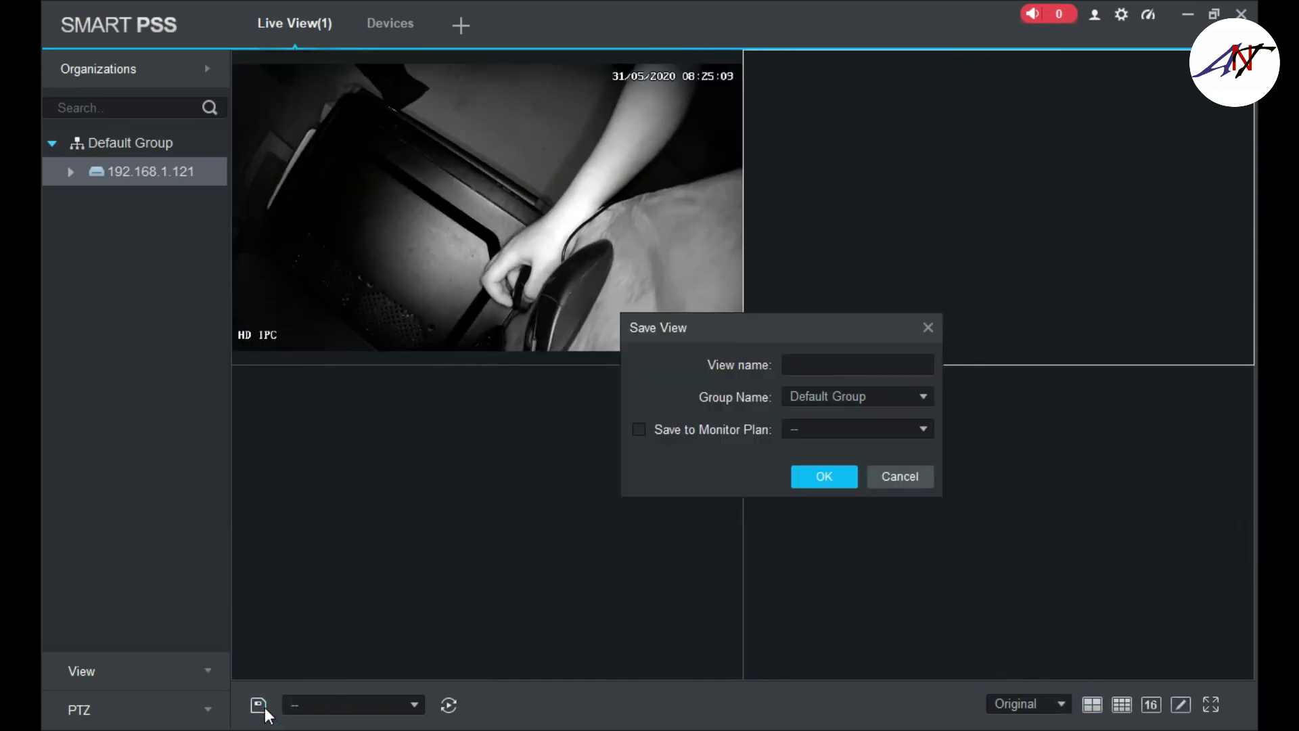
click(888, 496)
click(349, 266)
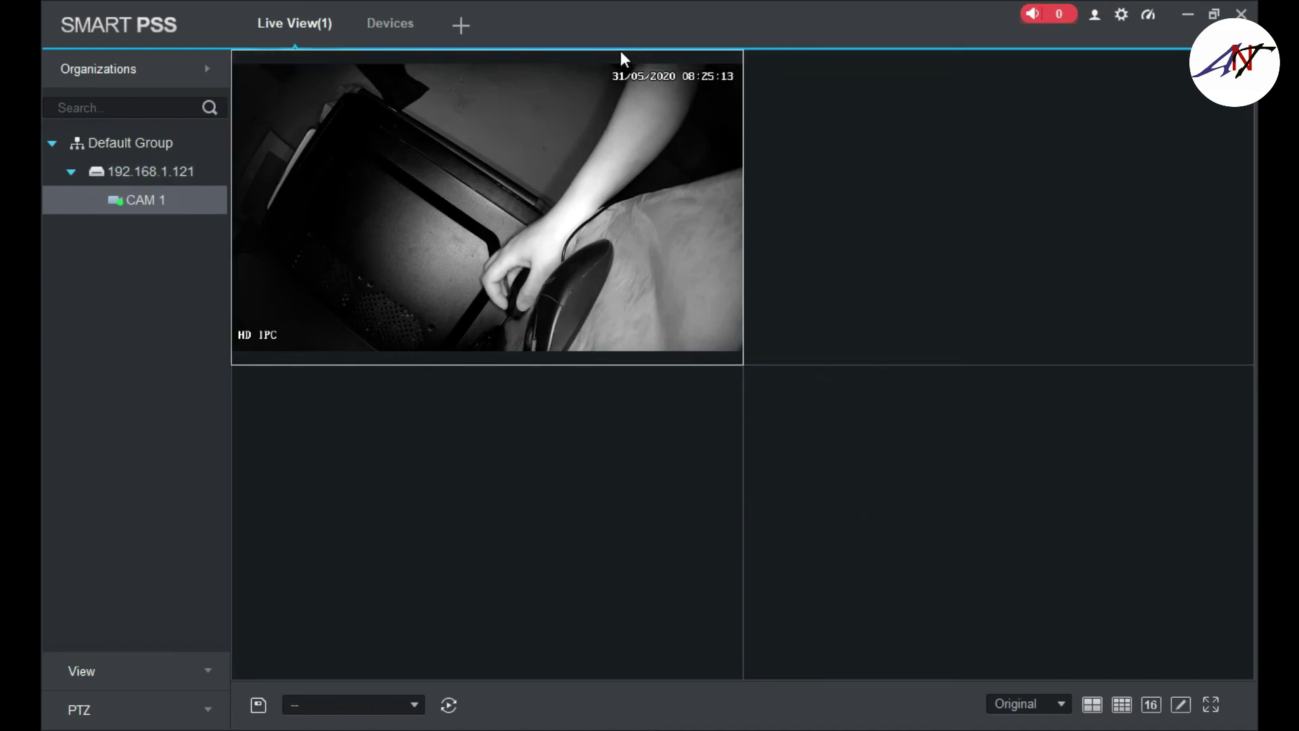
- Digitally magnify CAM 1's feed, pan across the scene, then zoom back out to the full picture
mouse_move(624, 162)
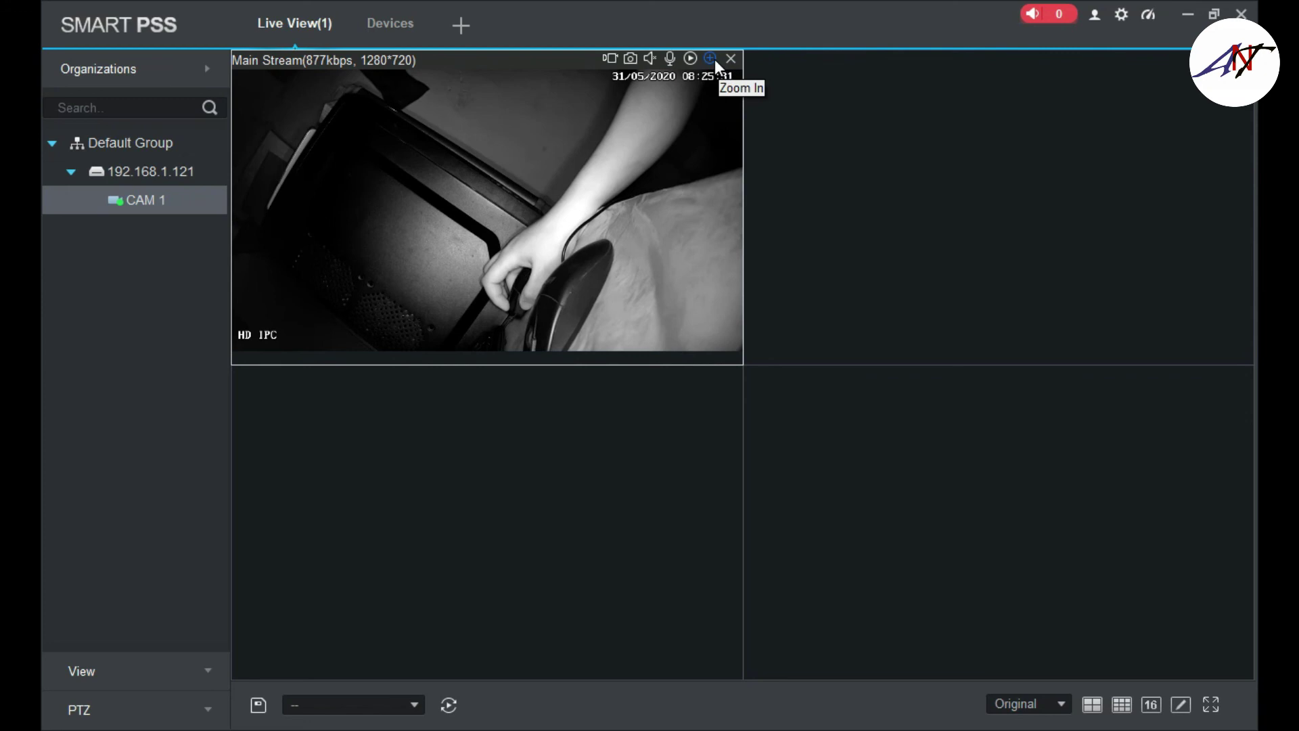
click(713, 59)
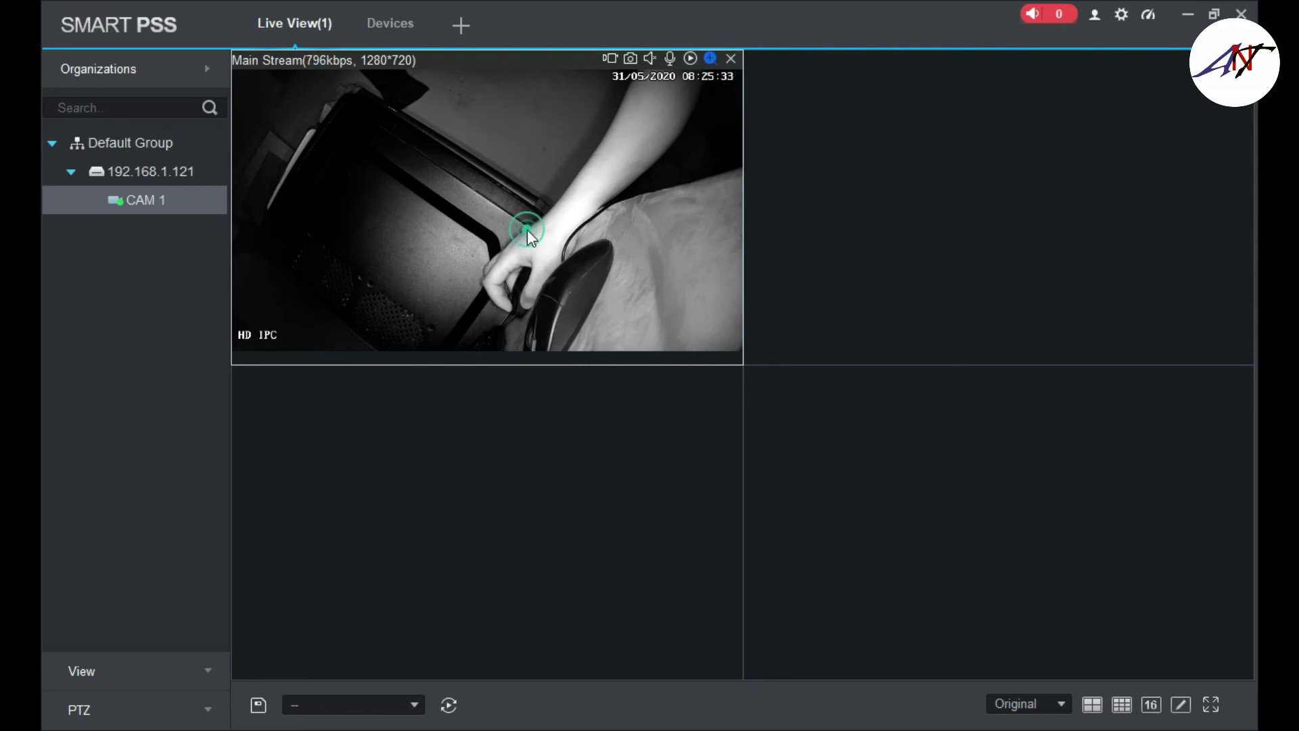
scroll(527, 229, up, 1)
scroll(526, 229, up, 1)
drag(485, 201, 492, 176)
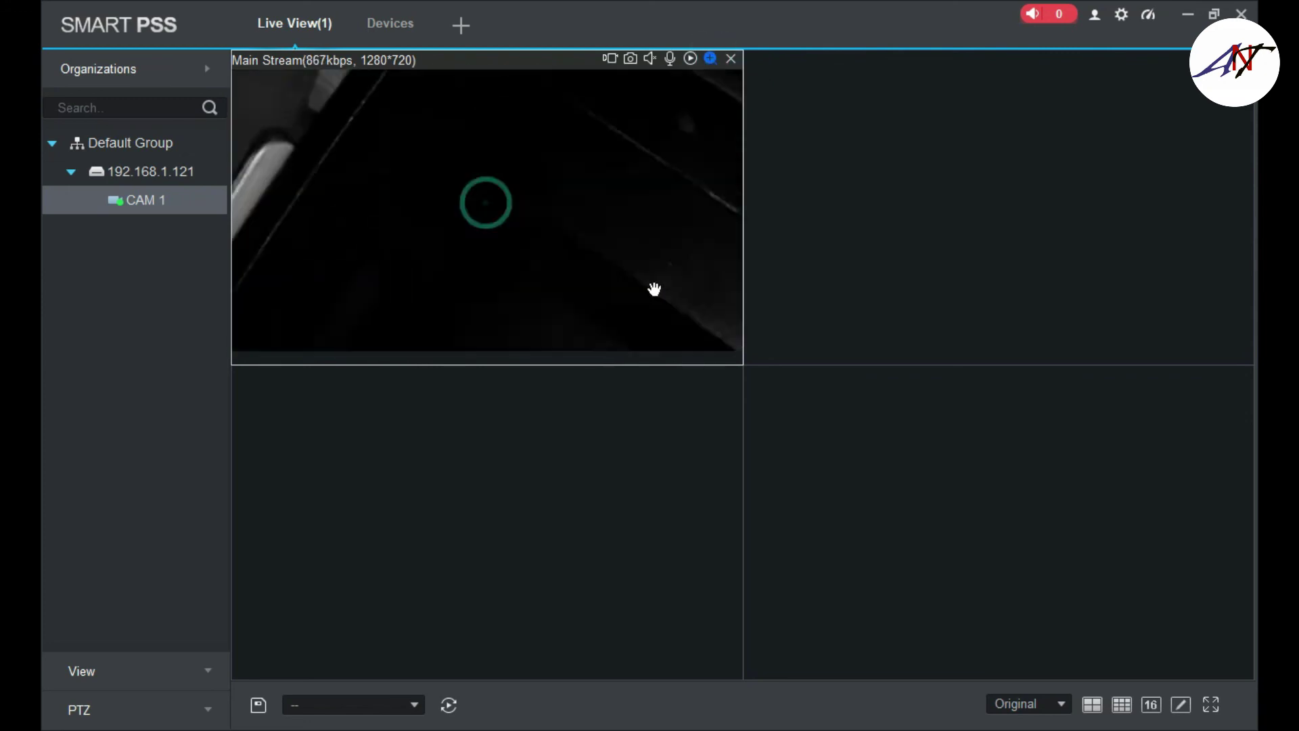
scroll(492, 175, down, 2)
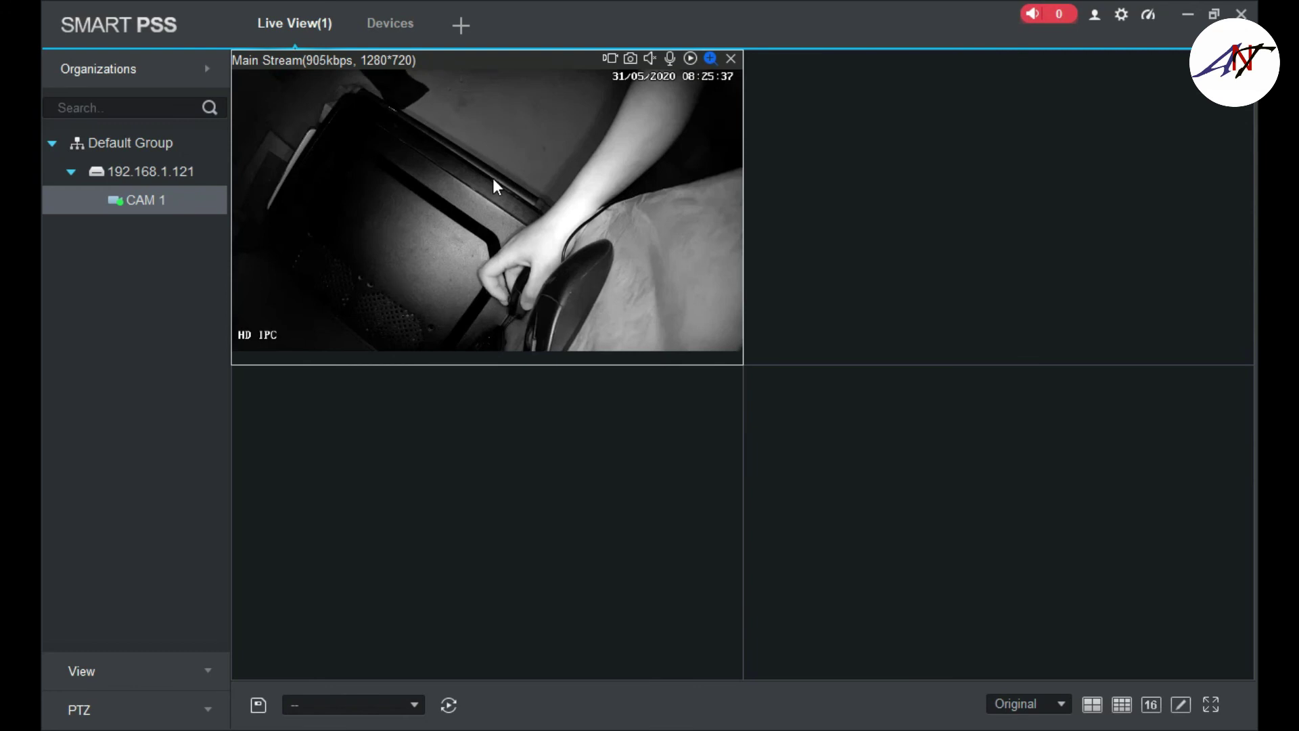